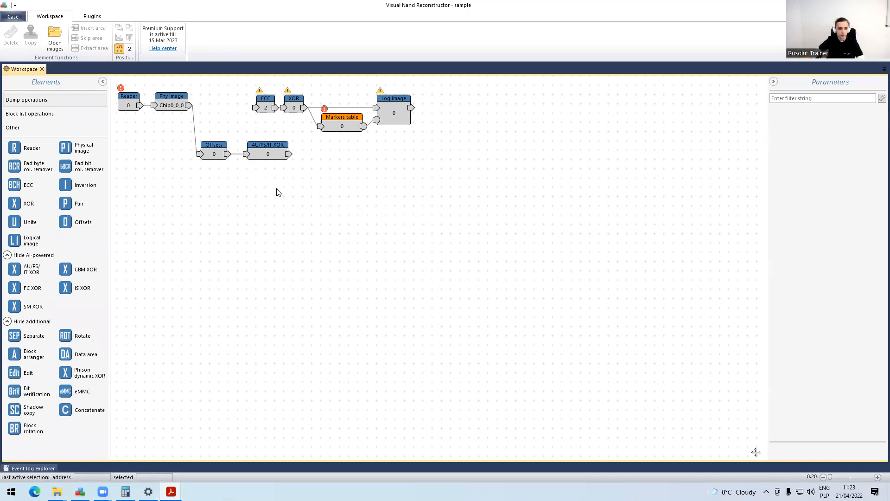
# Examine the Offsets element's dump in bitmap view, checking the data patterns from its start through the later blocks.
pyautogui.click(215, 153)
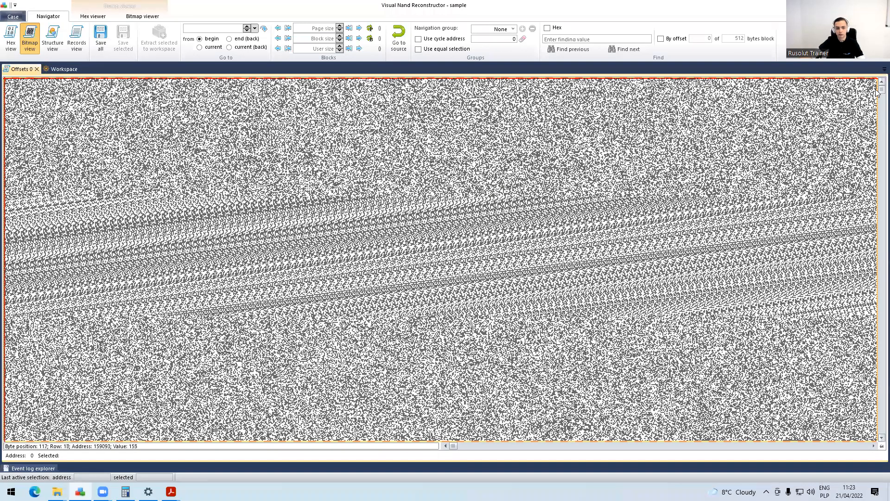
pyautogui.scroll(-5, 876, 116)
pyautogui.scroll(-3, 876, 136)
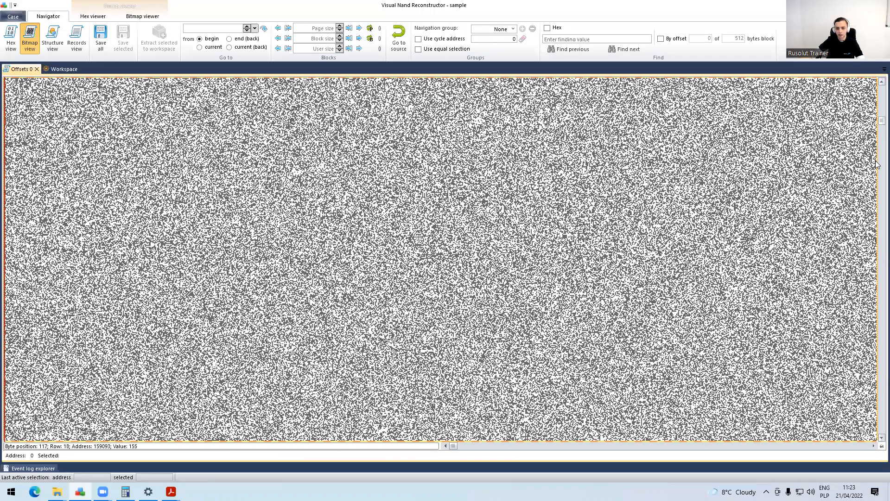
pyautogui.scroll(-3, 877, 204)
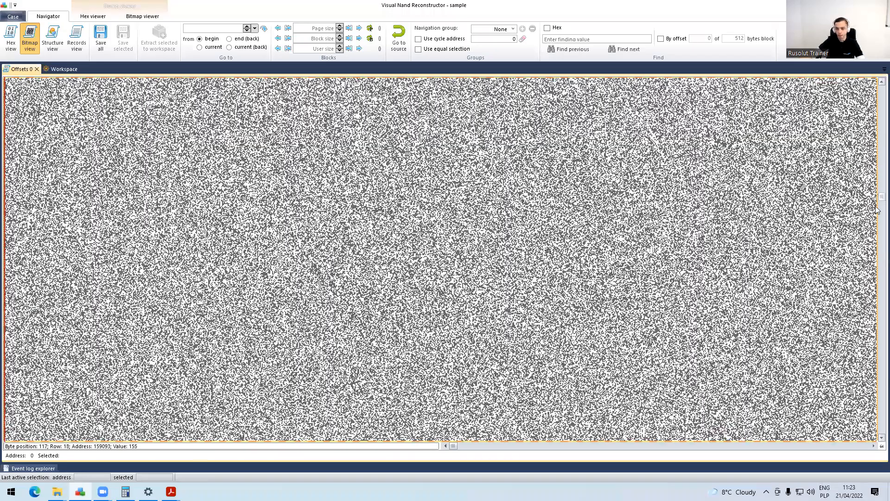
pyautogui.scroll(-3, 876, 210)
pyautogui.click(233, 134)
pyautogui.click(212, 110)
pyautogui.scroll(-3, 441, 208)
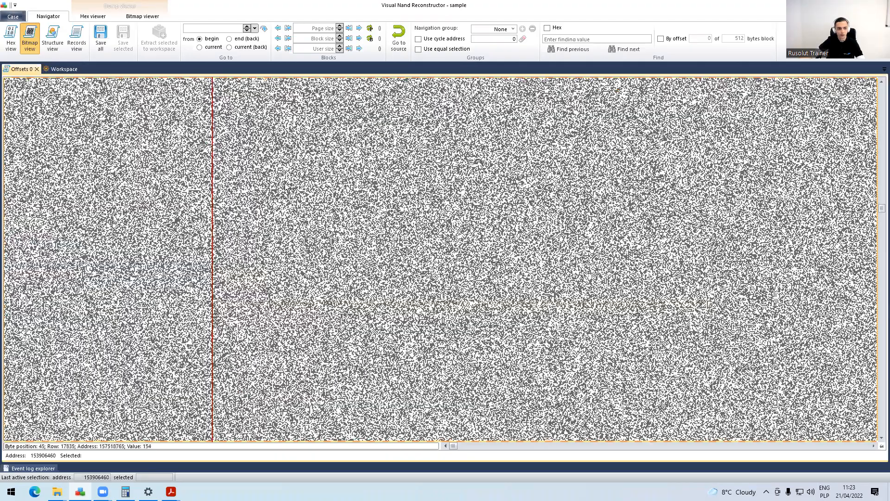
pyautogui.scroll(-3, 286, 186)
pyautogui.scroll(-3, 286, 185)
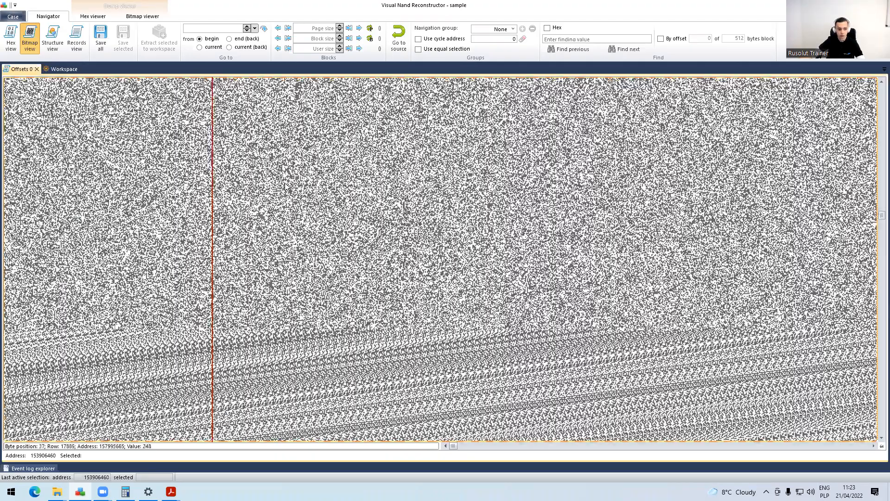
pyautogui.scroll(-15, 285, 186)
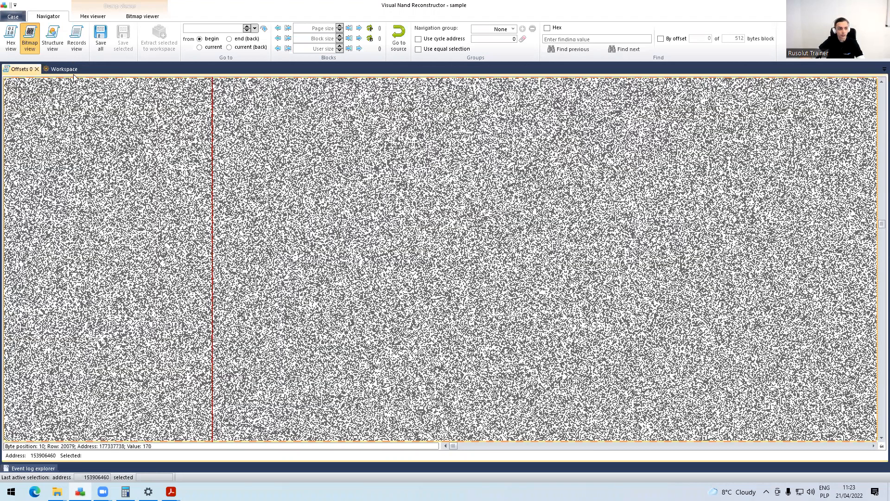
# Run XOR key synthesis on the AU/PS/IT XOR element in the workspace and apply the synthesized key.
pyautogui.click(63, 70)
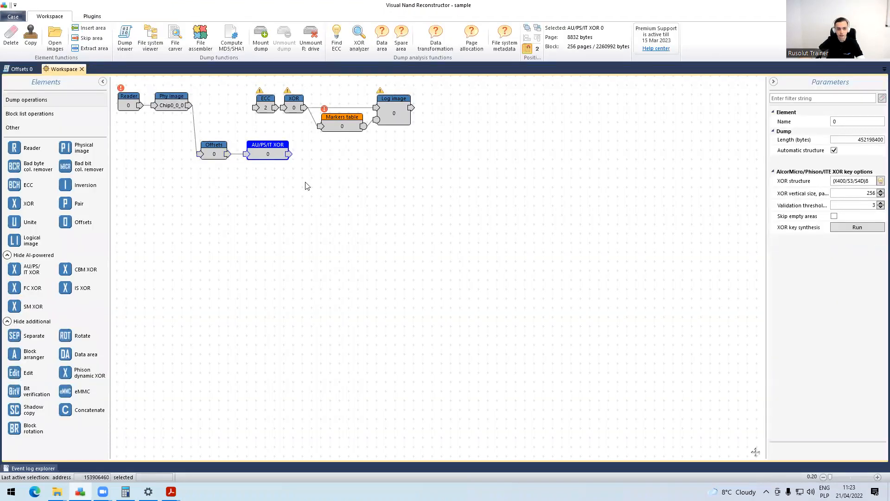
pyautogui.click(865, 228)
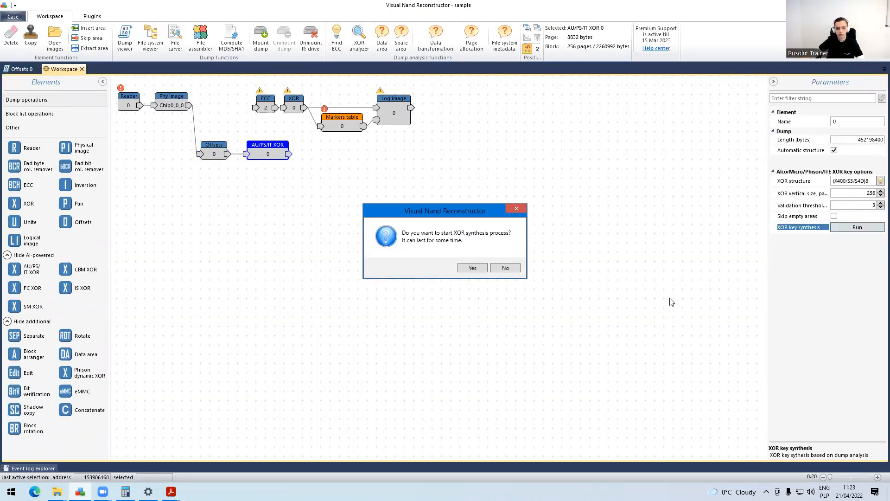
pyautogui.click(476, 269)
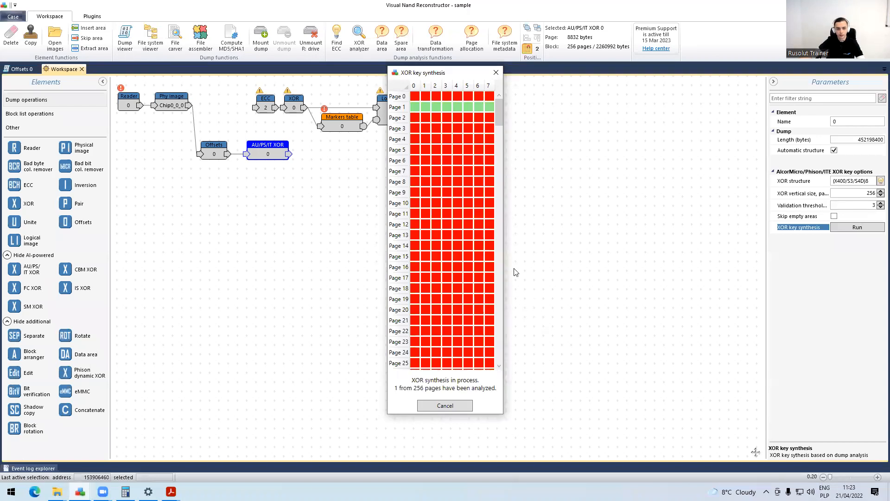
pyautogui.click(380, 62)
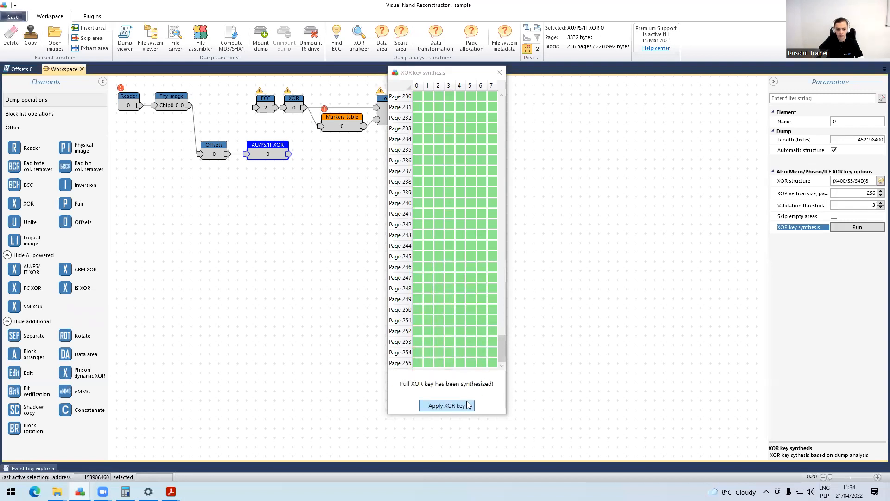
pyautogui.click(471, 409)
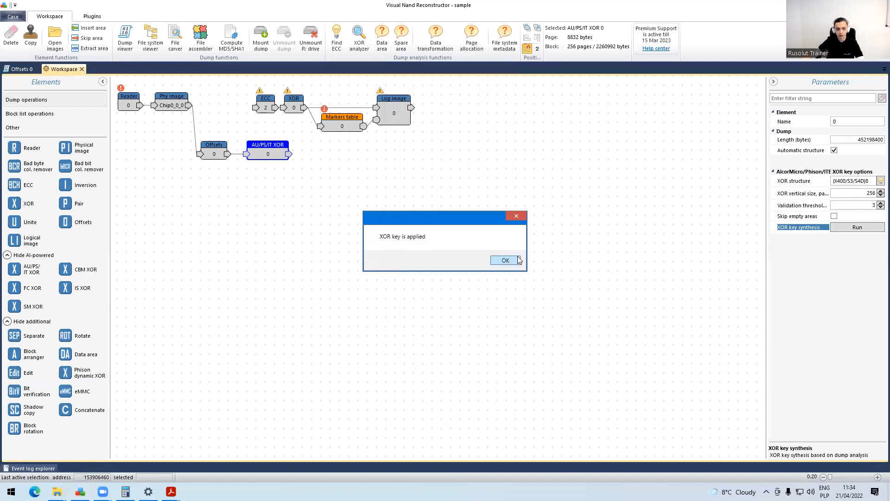
pyautogui.click(518, 259)
# Detach the AU/PS/IT XOR element from Offsets and connect it between the physical image and the ECC element.
pyautogui.moveTo(269, 153); pyautogui.dragTo(306, 153)
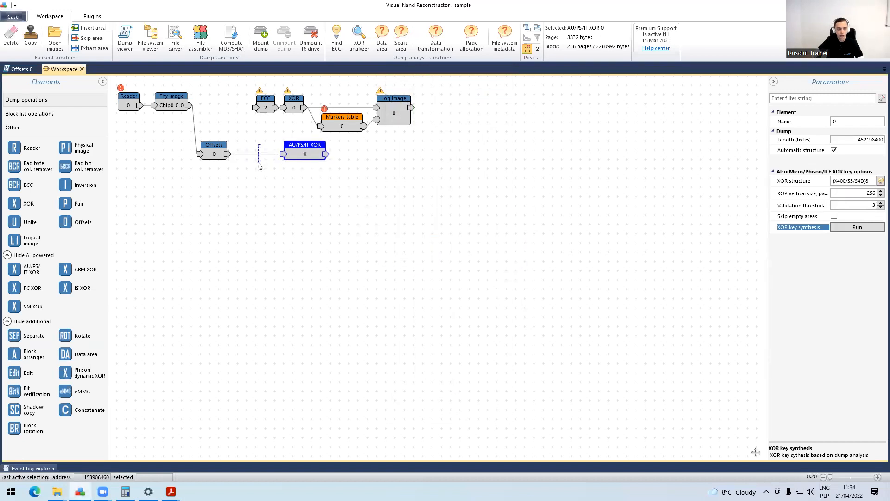
pyautogui.click(130, 88)
pyautogui.click(10, 38)
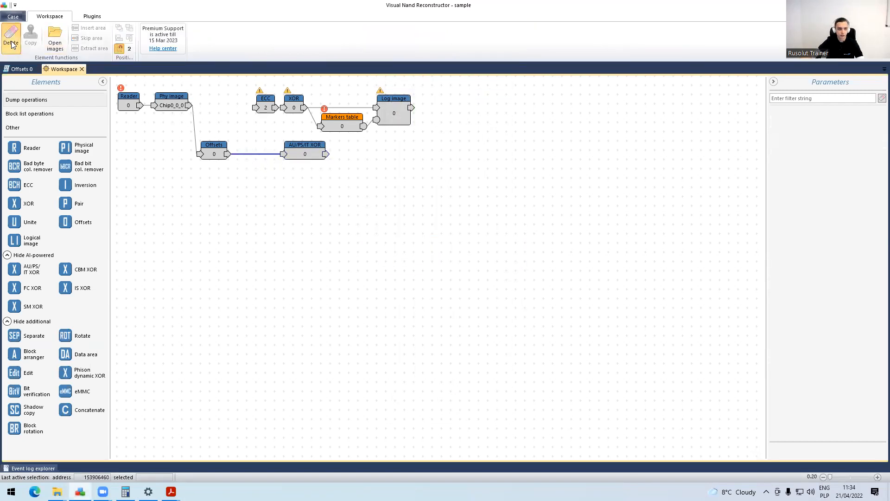
pyautogui.click(472, 267)
pyautogui.moveTo(301, 153)
pyautogui.mouseDown()
pyautogui.moveTo(211, 142)
pyautogui.moveTo(221, 115)
pyautogui.moveTo(190, 107)
pyautogui.moveTo(256, 107)
pyautogui.mouseUp()
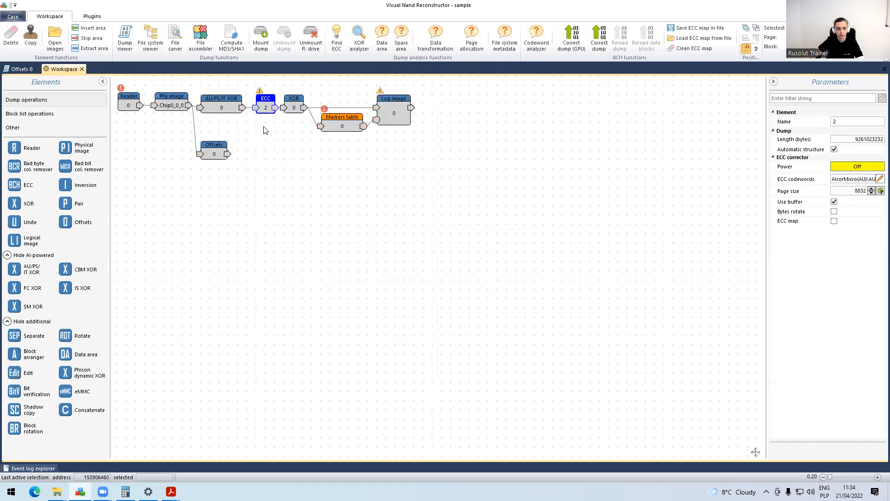
# Create the logical image list from the Markers table element.
pyautogui.click(336, 124)
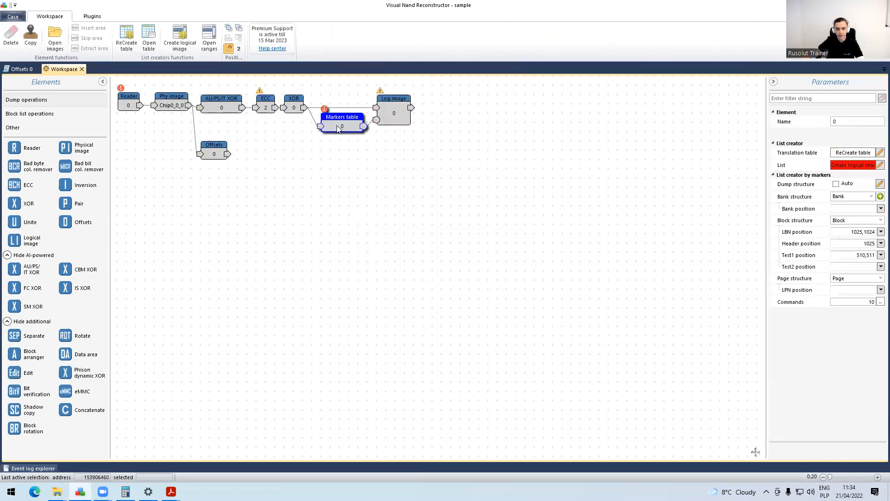
pyautogui.click(852, 165)
pyautogui.click(451, 254)
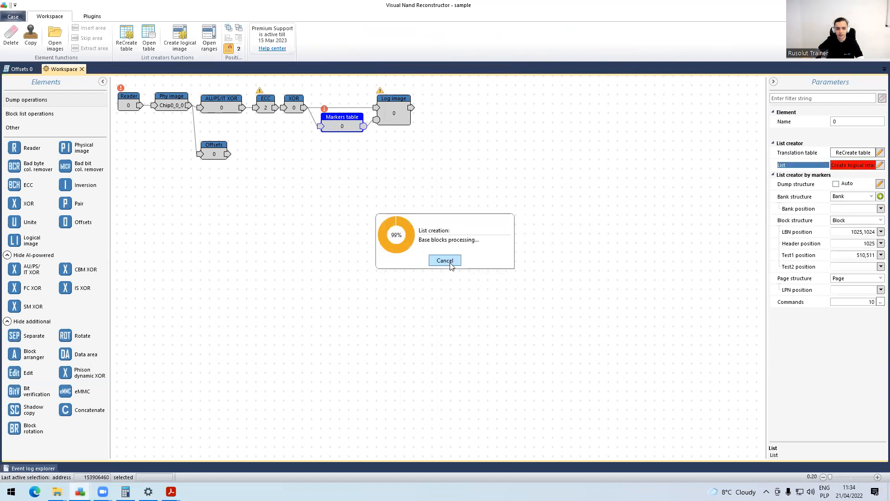
# View the Log image's file system and show the Root folder contents of Volume0.
pyautogui.click(404, 118)
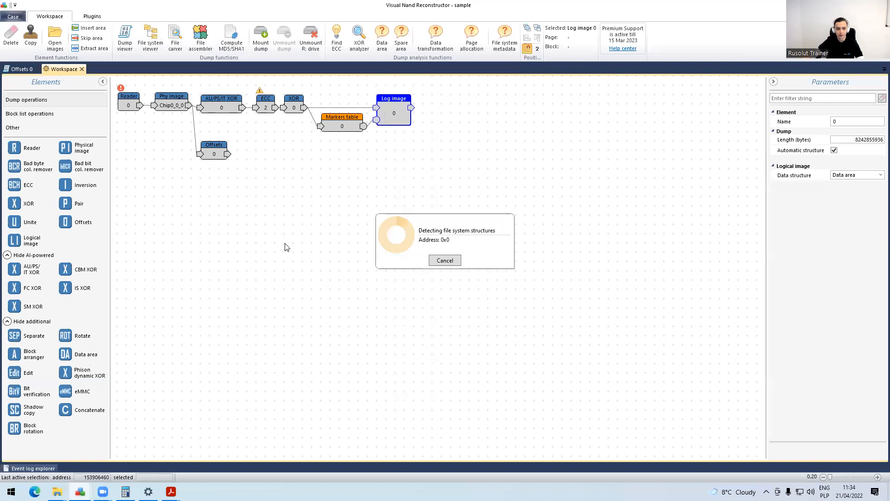
pyautogui.doubleClick(18, 99)
pyautogui.click(17, 106)
pyautogui.click(51, 116)
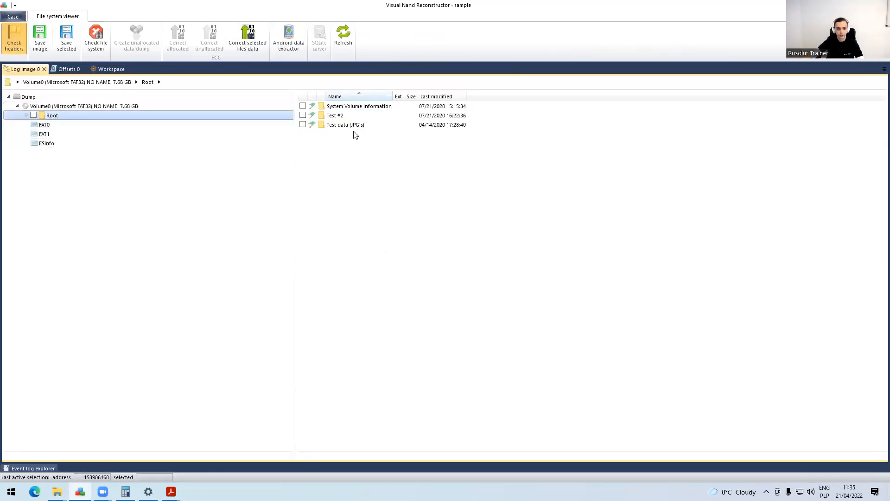
# Open the Test #2 folder and examine its list of recovered JPG files.
pyautogui.click(358, 116)
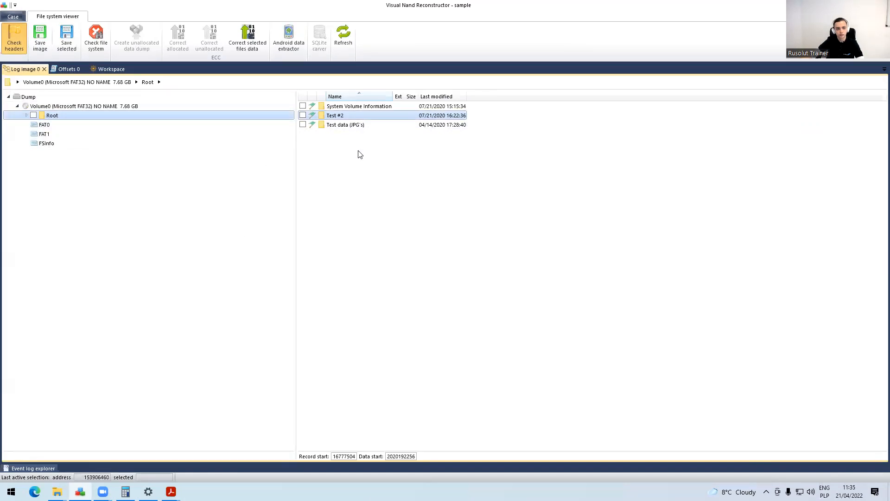
pyautogui.scroll(-4, 370, 188)
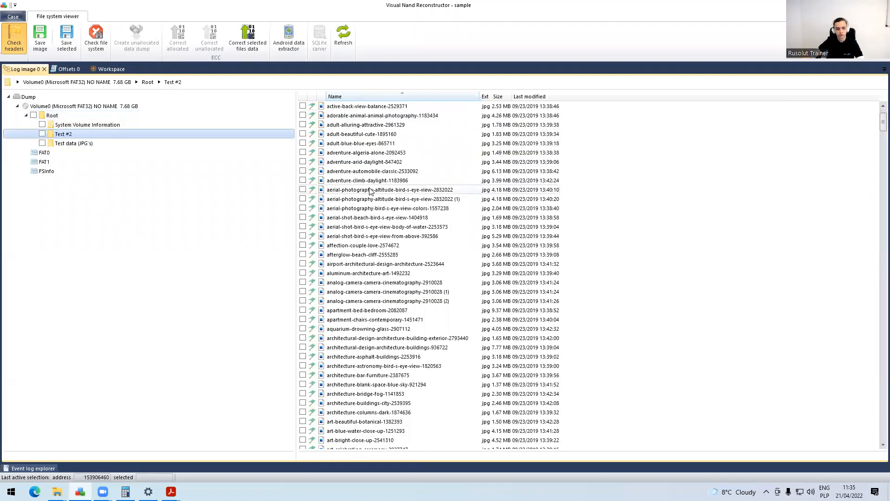
pyautogui.scroll(-4, 366, 212)
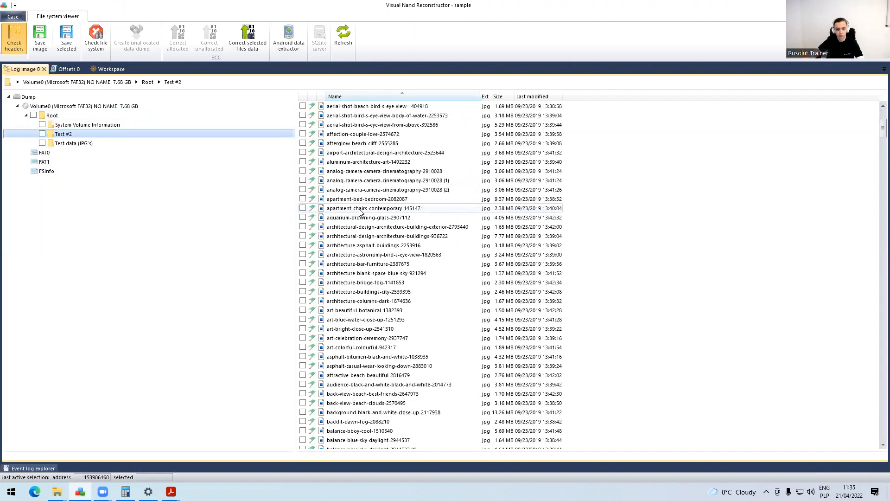
pyautogui.scroll(-3, 360, 212)
pyautogui.scroll(-4, 359, 213)
pyautogui.scroll(-1, 360, 212)
pyautogui.scroll(-7, 361, 212)
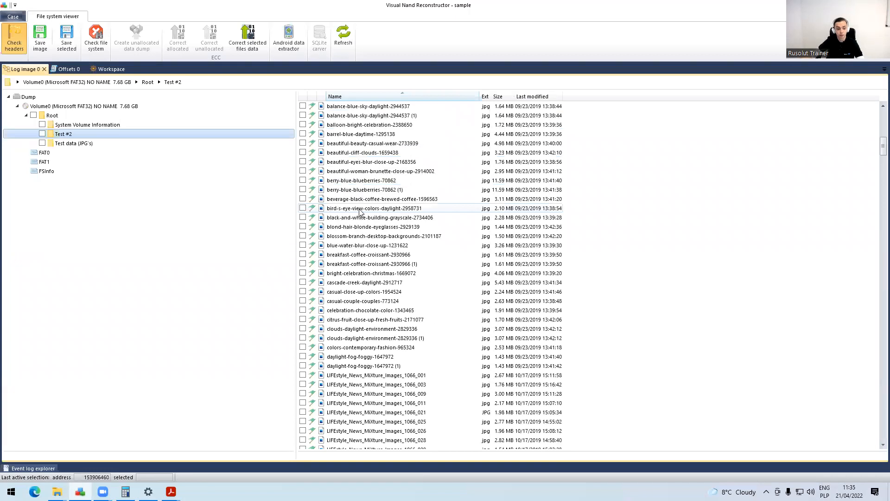
pyautogui.scroll(-7, 384, 258)
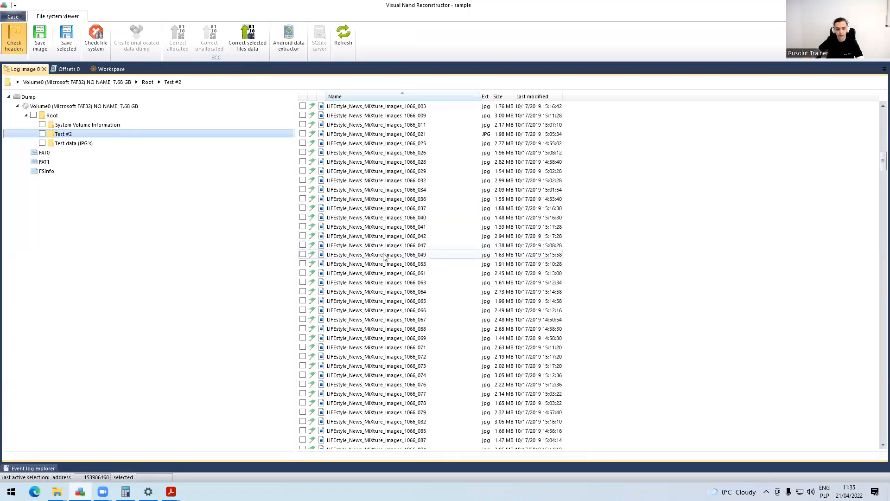
pyautogui.scroll(6, 384, 258)
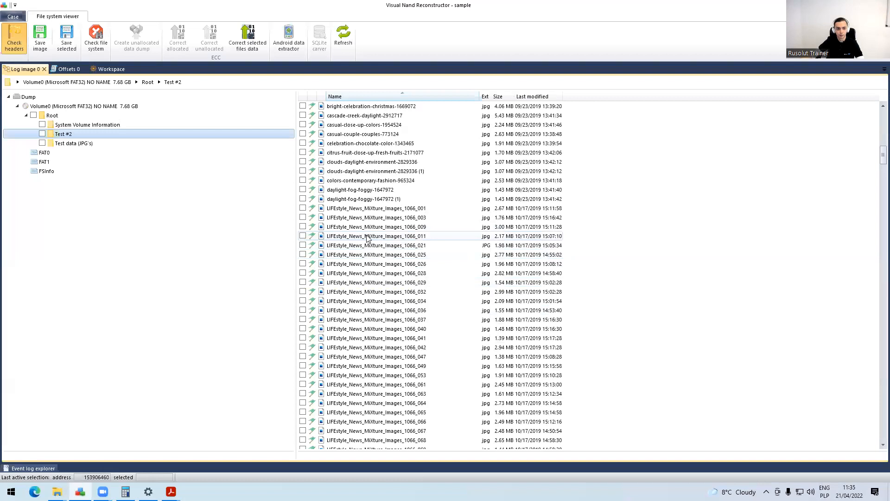
# Save the current case and open the FC case from the 6.1\fc folder on the desktop.
pyautogui.click(111, 69)
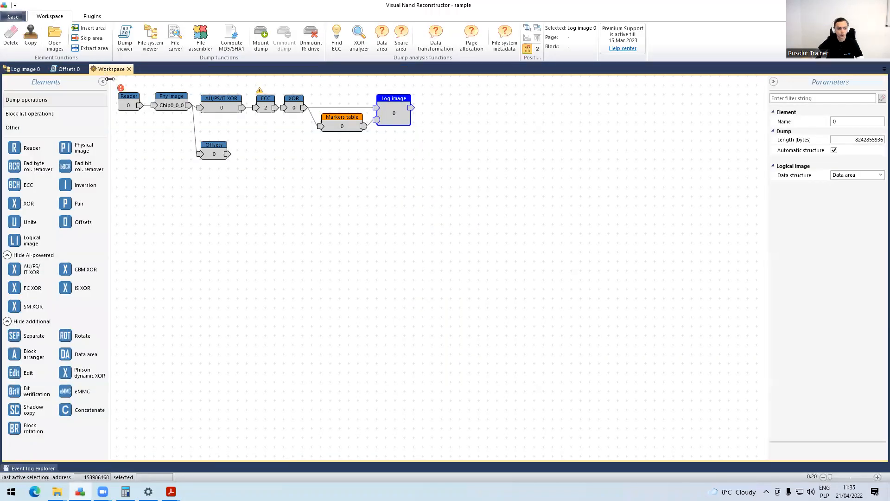
pyautogui.click(13, 16)
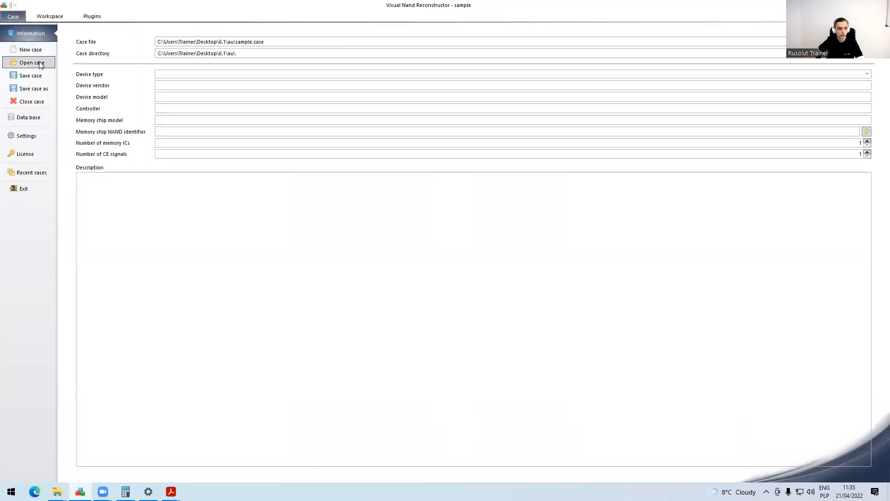
pyautogui.click(41, 65)
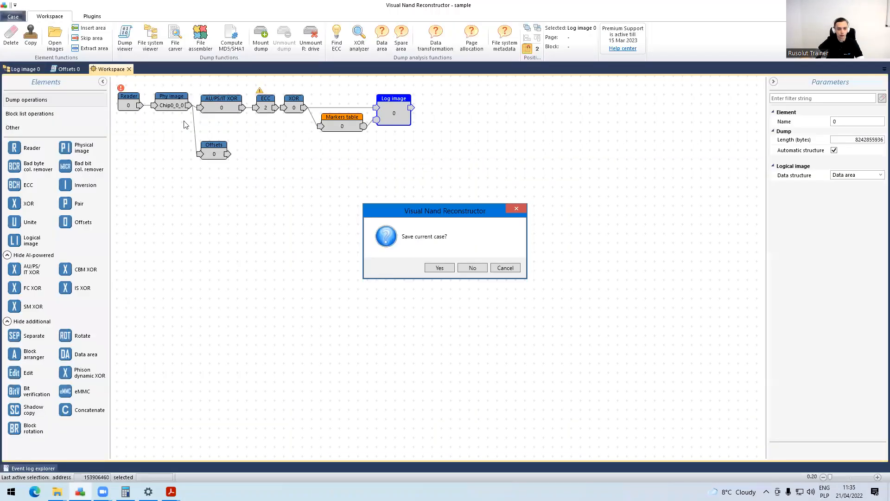
pyautogui.click(463, 269)
pyautogui.click(446, 263)
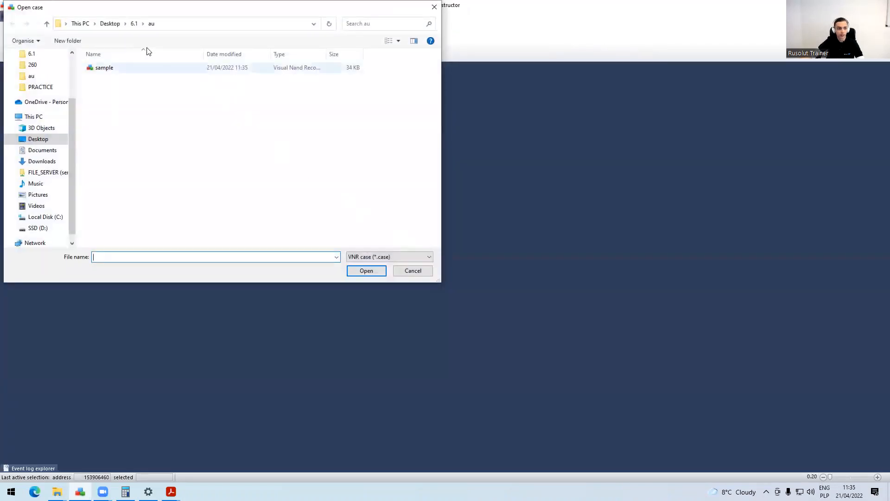
pyautogui.click(134, 24)
pyautogui.doubleClick(128, 77)
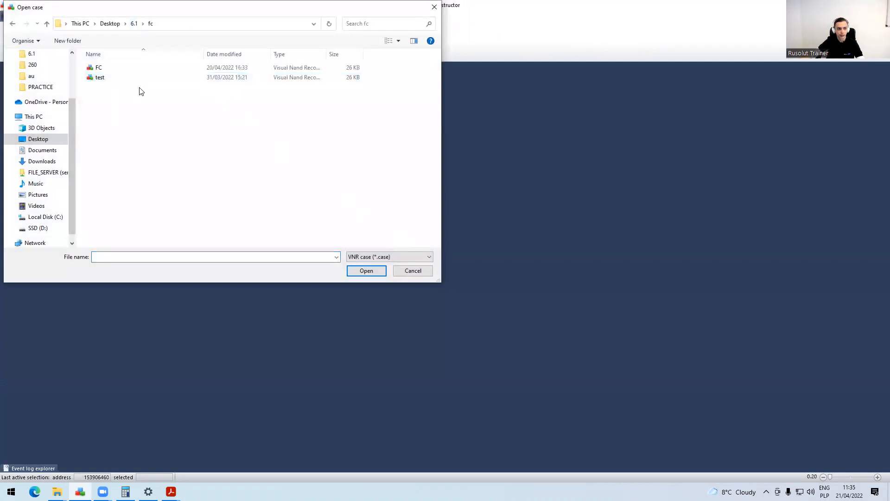
pyautogui.click(142, 69)
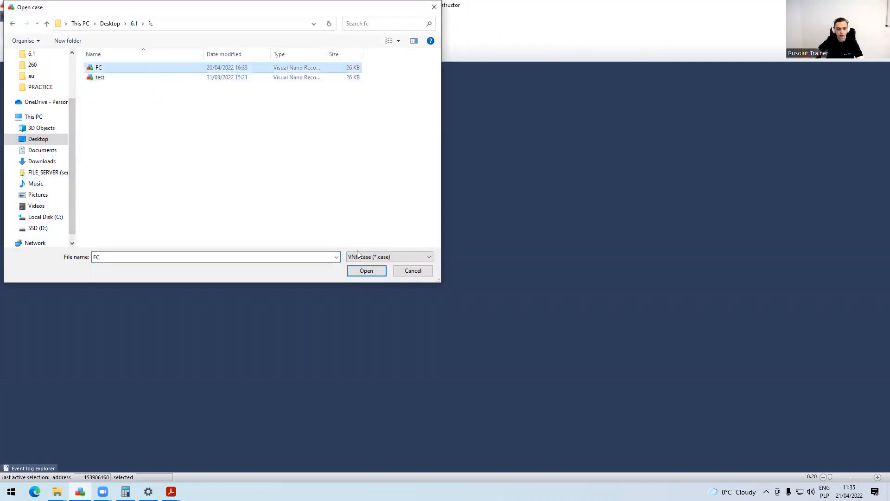
pyautogui.click(372, 271)
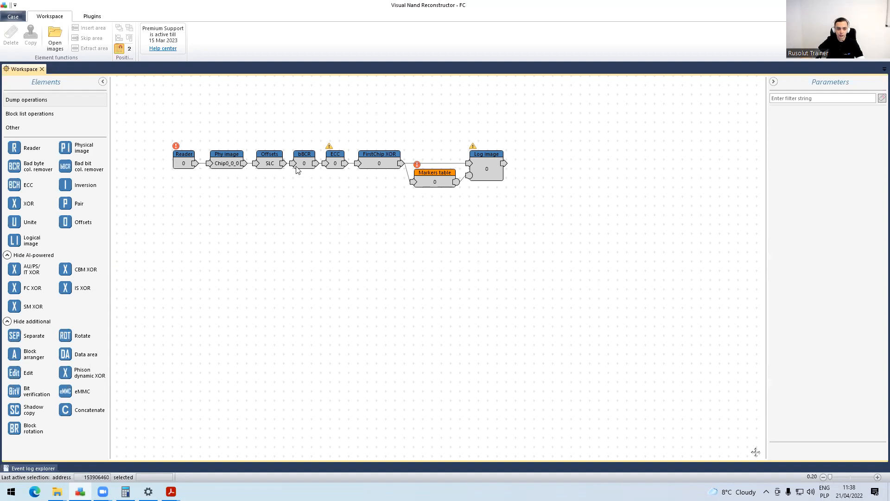
# Check the SLC Offsets element's parameters and examine the Chip0_0_0 physical image in bitmap view.
pyautogui.click(270, 162)
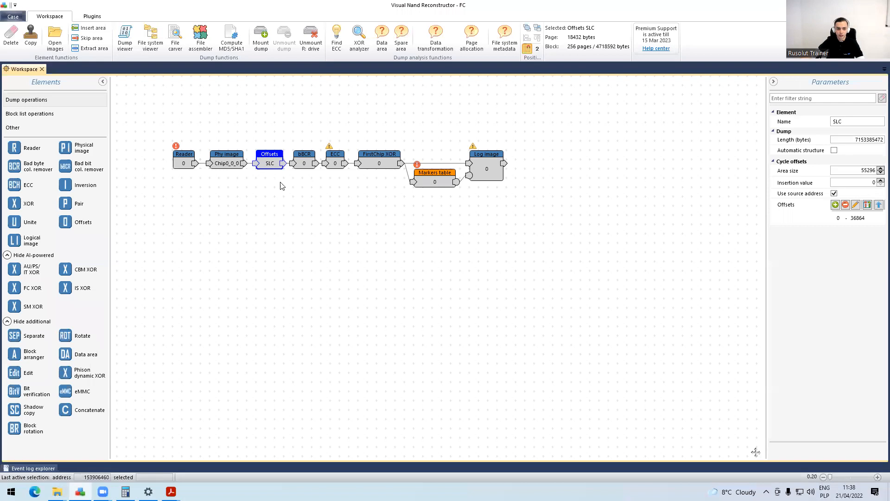
pyautogui.click(229, 166)
pyautogui.doubleClick(229, 167)
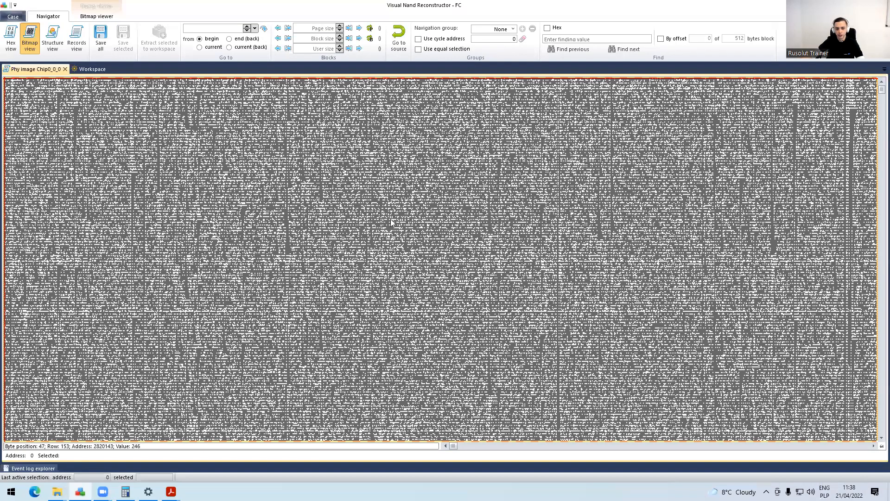
pyautogui.scroll(-5, 411, 218)
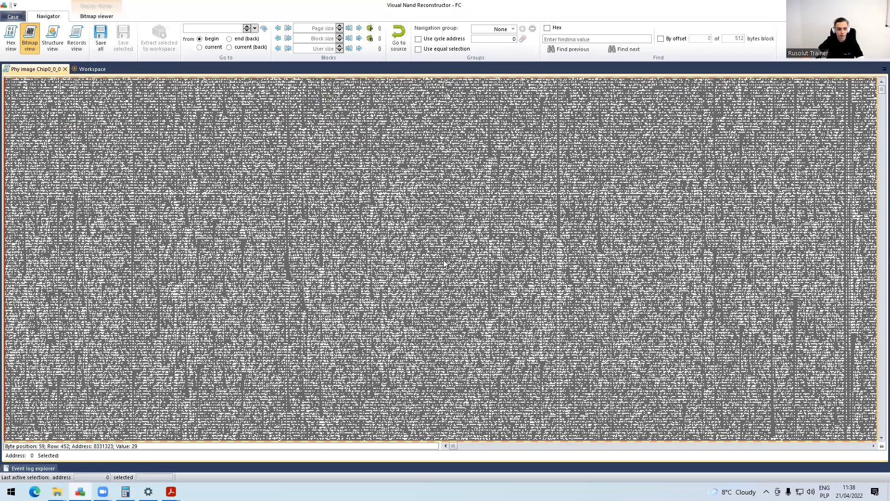
pyautogui.scroll(-10, 358, 220)
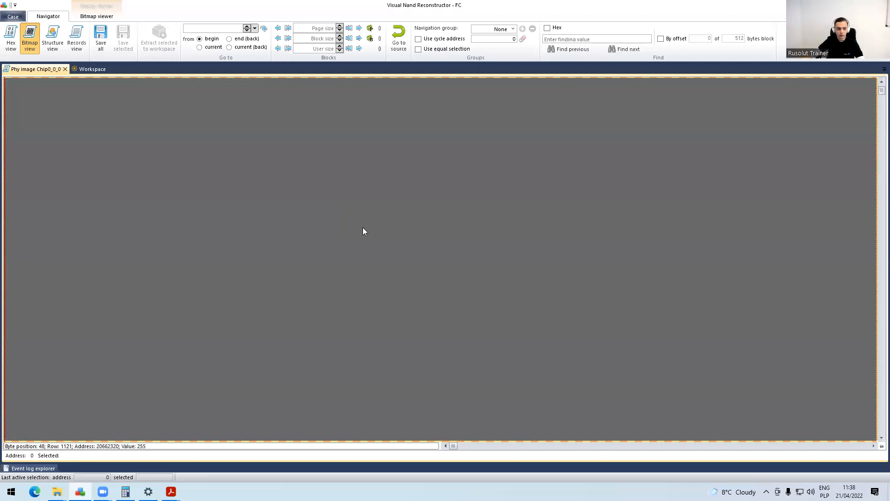
# Examine the data and empty blocks further through the Chip0_0_0 physical image bitmap.
pyautogui.scroll(-8, 363, 227)
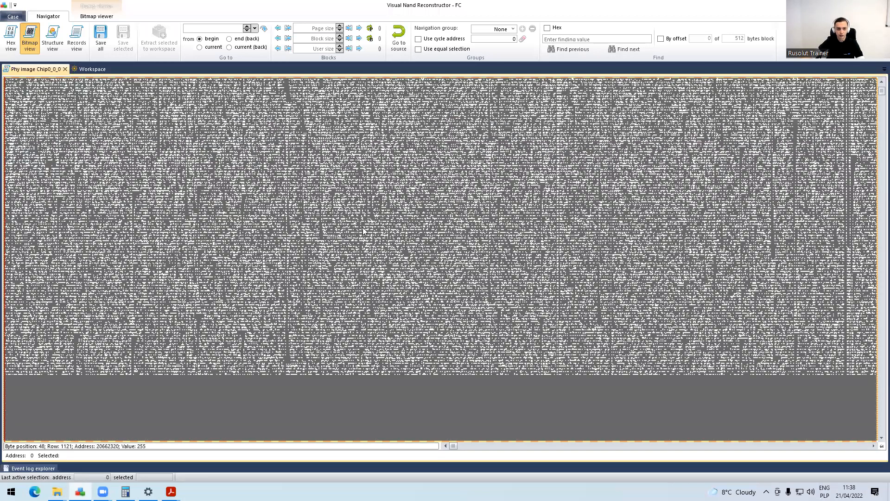
pyautogui.scroll(-5, 362, 227)
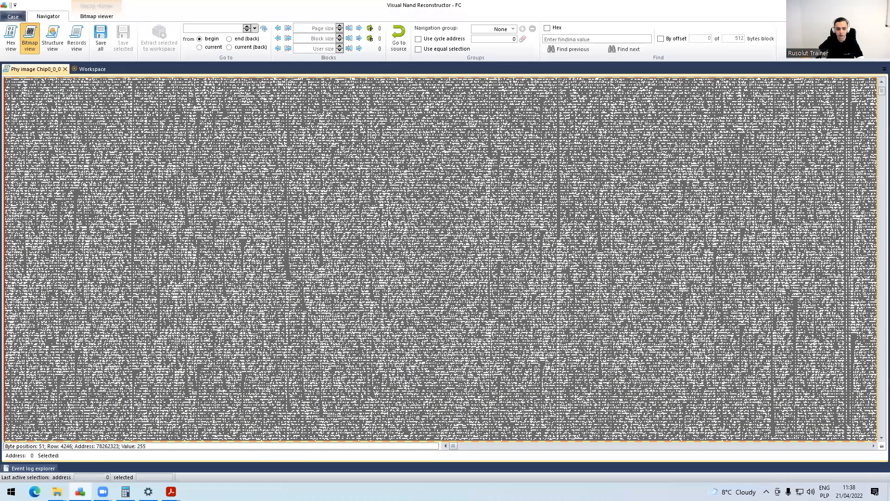
pyautogui.scroll(-2, 388, 219)
pyautogui.scroll(-5, 388, 219)
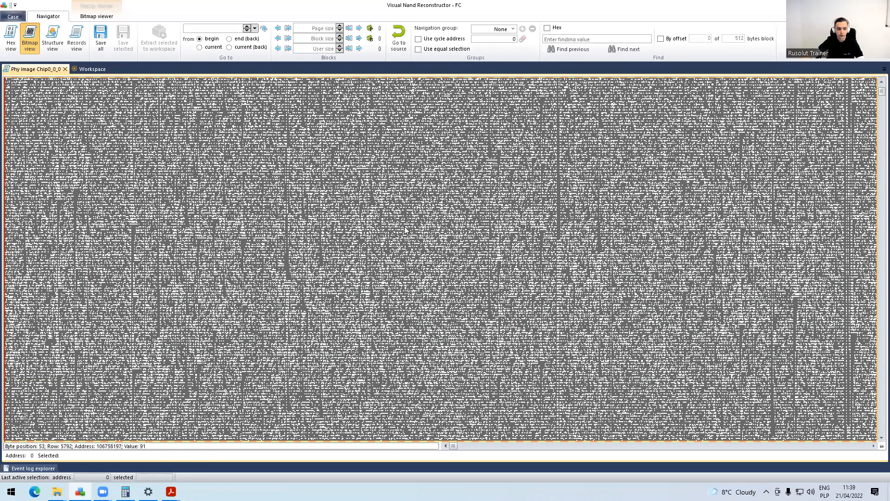
pyautogui.scroll(-5, 404, 230)
pyautogui.scroll(-2, 405, 230)
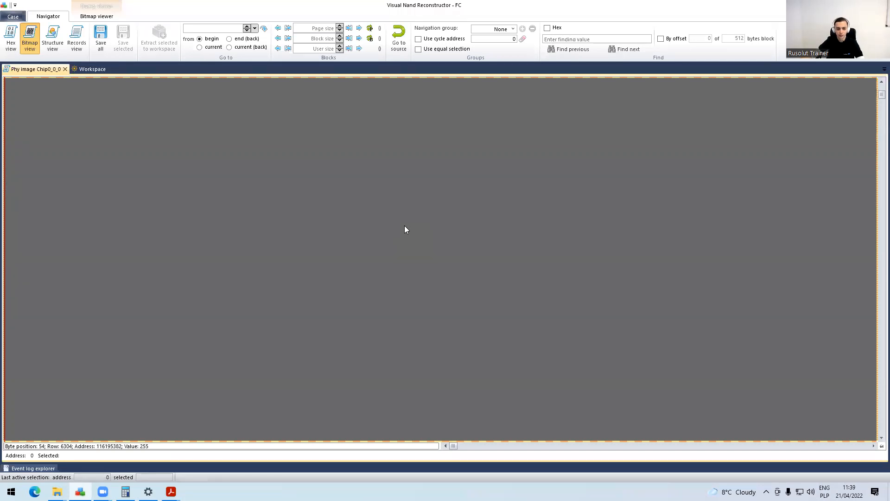
pyautogui.scroll(-10, 404, 230)
# Open the SLC Offsets element's dump from the workspace and examine its block pattern in bitmap view.
pyautogui.click(94, 69)
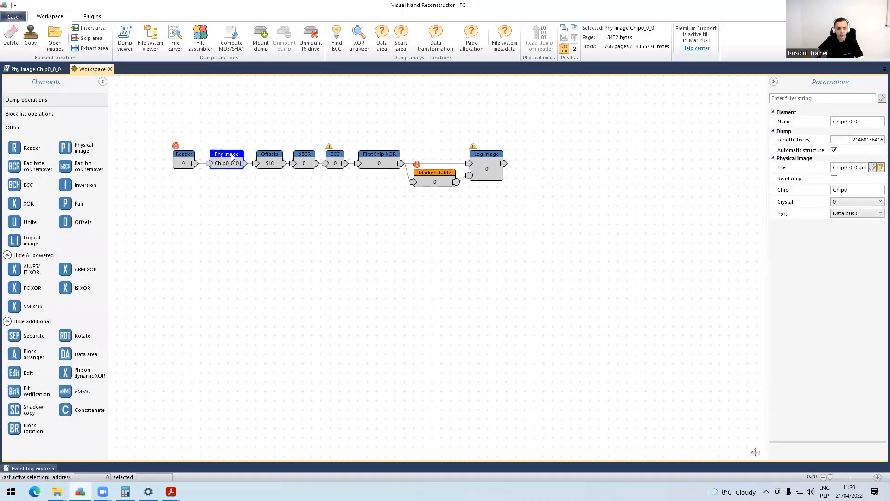
pyautogui.click(273, 161)
pyautogui.doubleClick(273, 161)
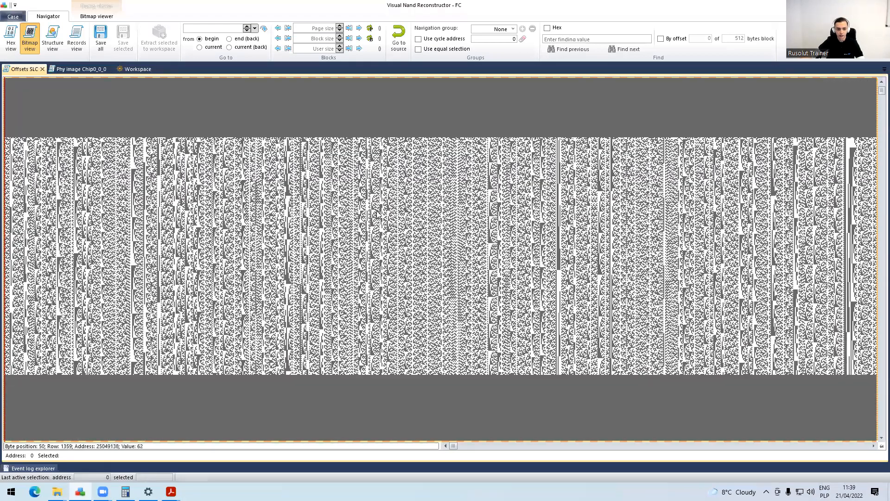
pyautogui.scroll(-5, 377, 215)
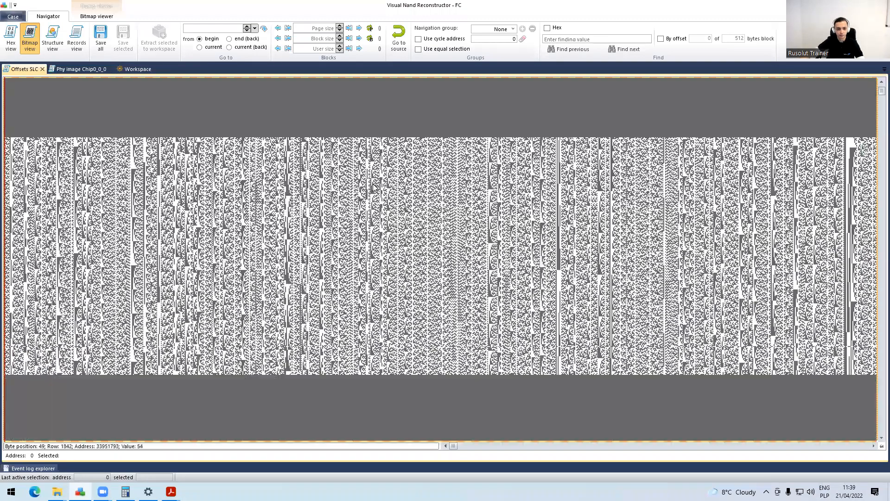
pyautogui.scroll(-1, 363, 195)
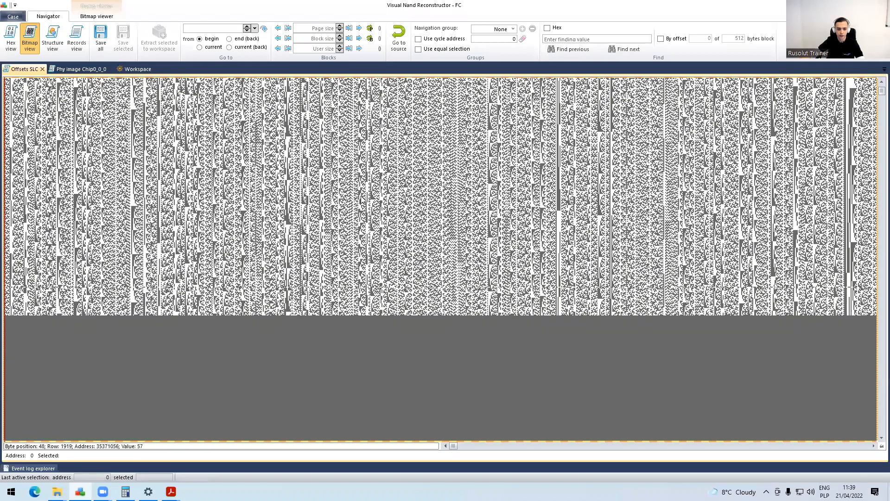
pyautogui.scroll(-1, 364, 224)
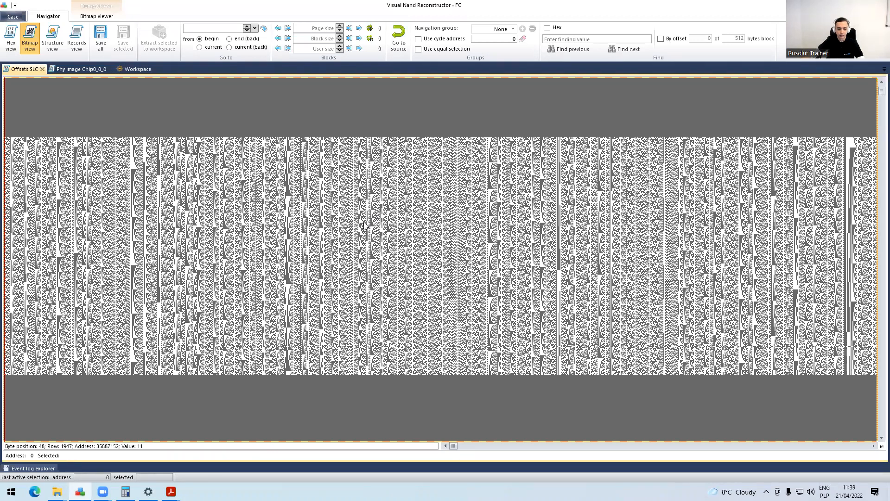
pyautogui.scroll(-1, 364, 225)
pyautogui.scroll(-5, 364, 225)
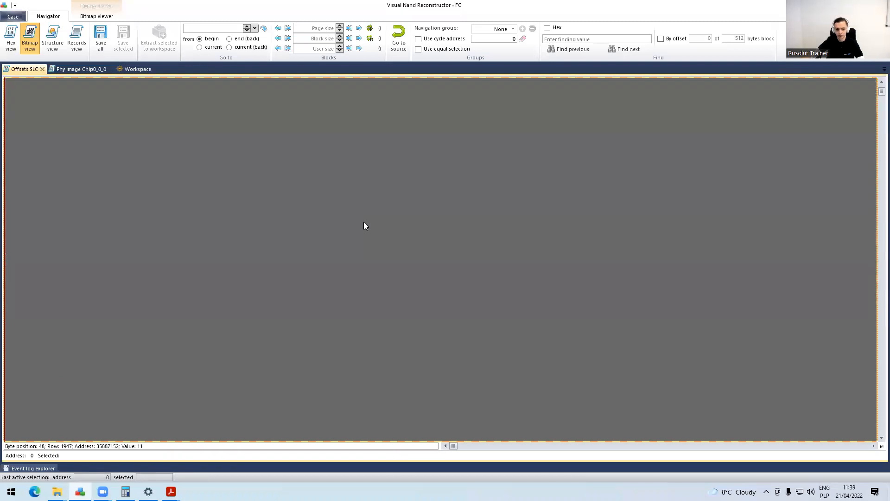
pyautogui.scroll(-4, 363, 224)
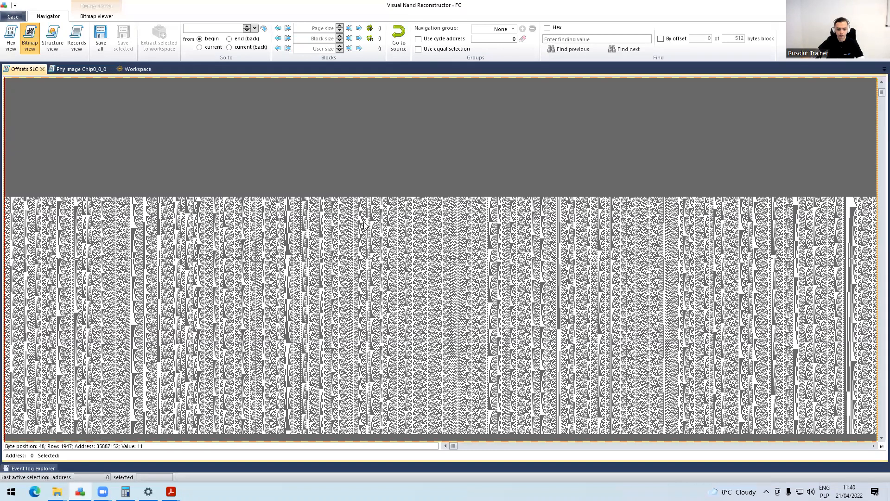
pyautogui.scroll(-2, 364, 224)
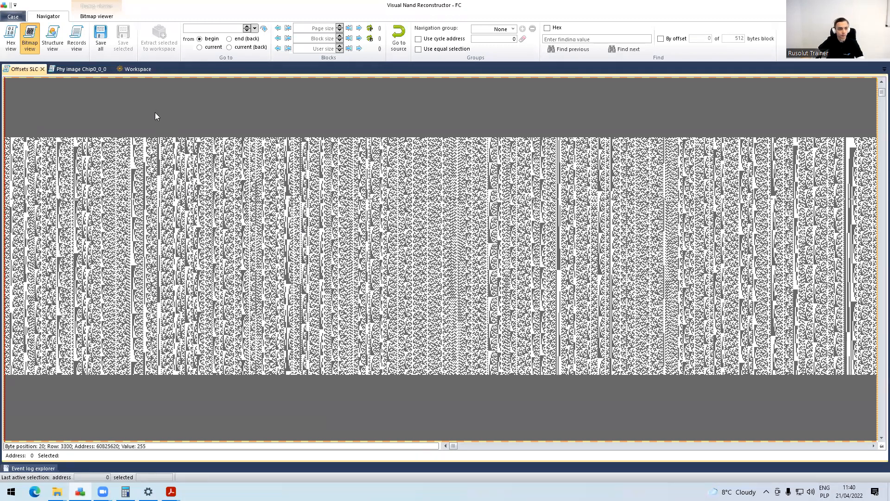
# Return to the workspace, open the bBCR element's bad columns for editing and view plane 0.
pyautogui.click(81, 70)
pyautogui.click(133, 70)
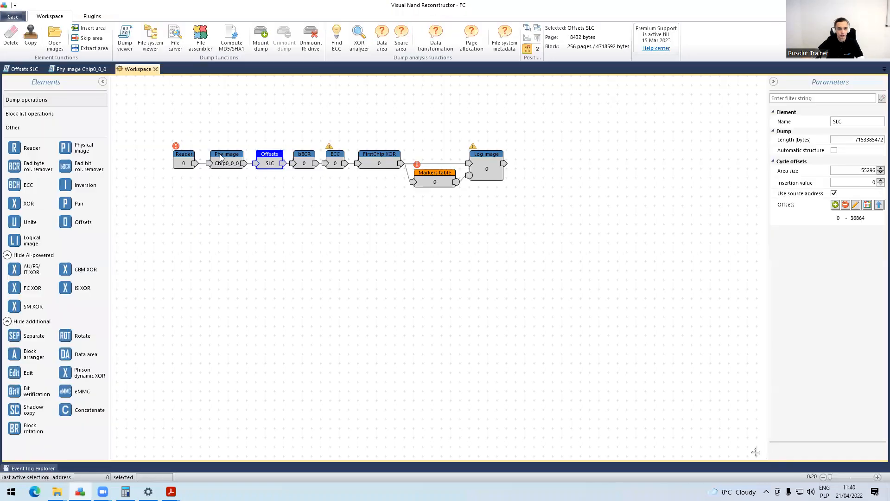
pyautogui.click(221, 164)
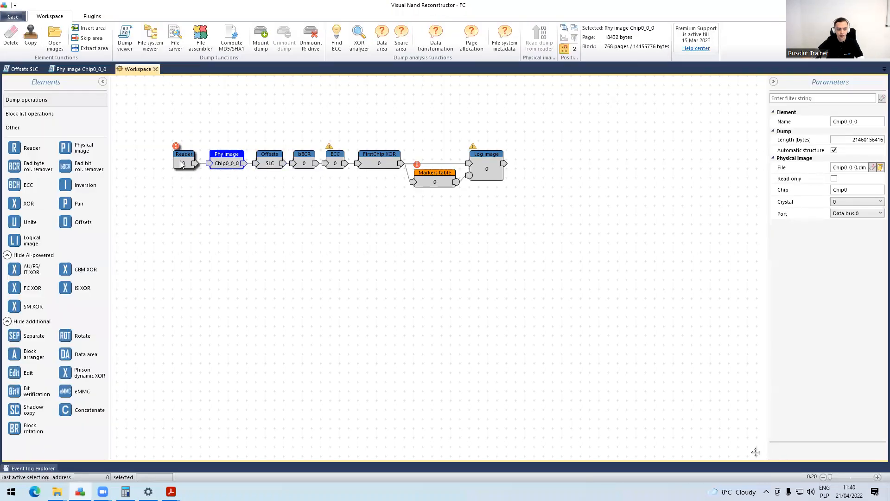
pyautogui.click(308, 168)
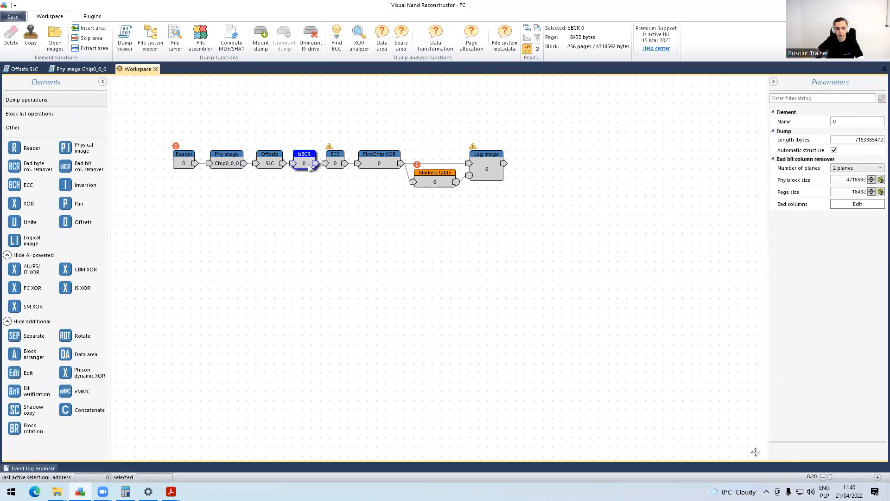
pyautogui.click(858, 207)
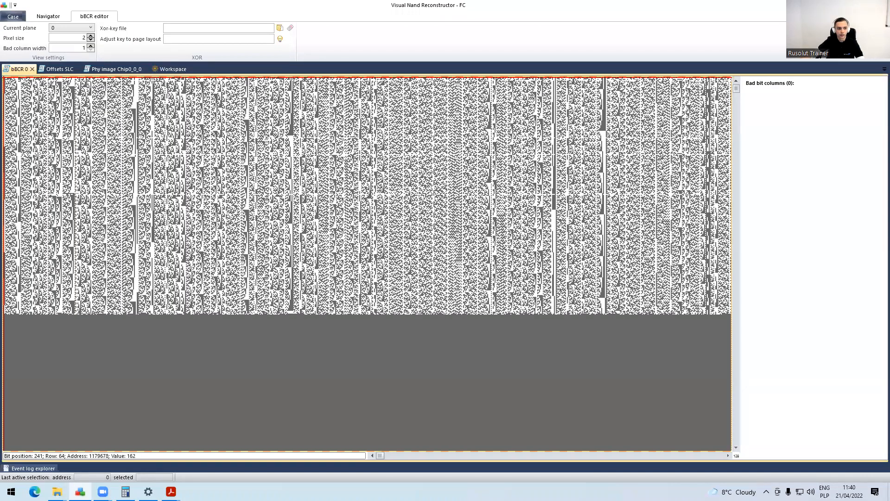
pyautogui.scroll(-5, 294, 207)
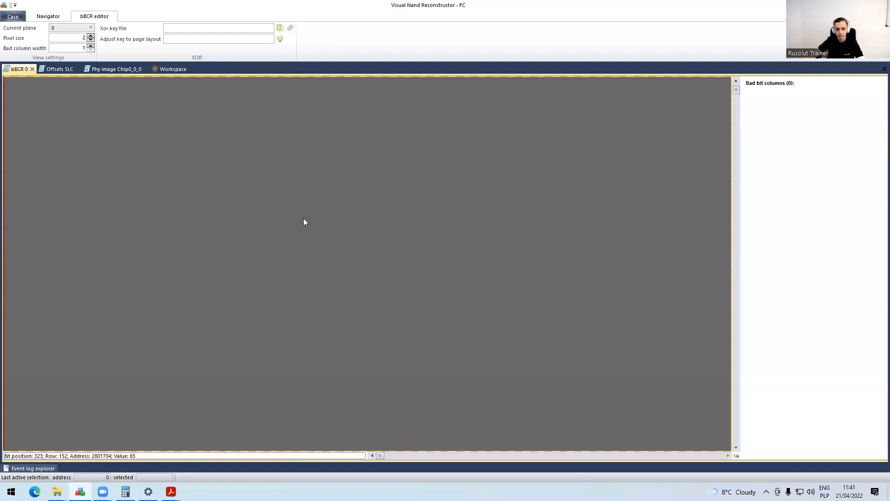
# Switch the bad column editor to plane 1 and look through its dump for a block filled with data.
pyautogui.click(66, 29)
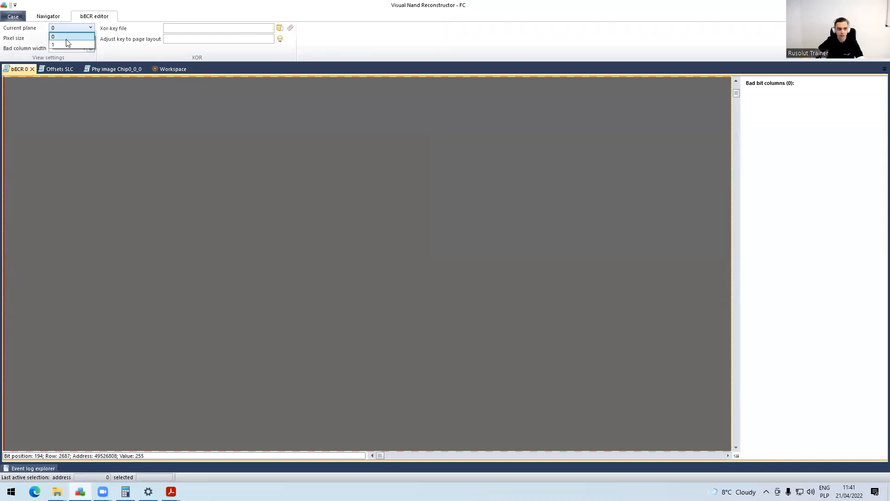
pyautogui.click(67, 43)
pyautogui.scroll(-2, 319, 163)
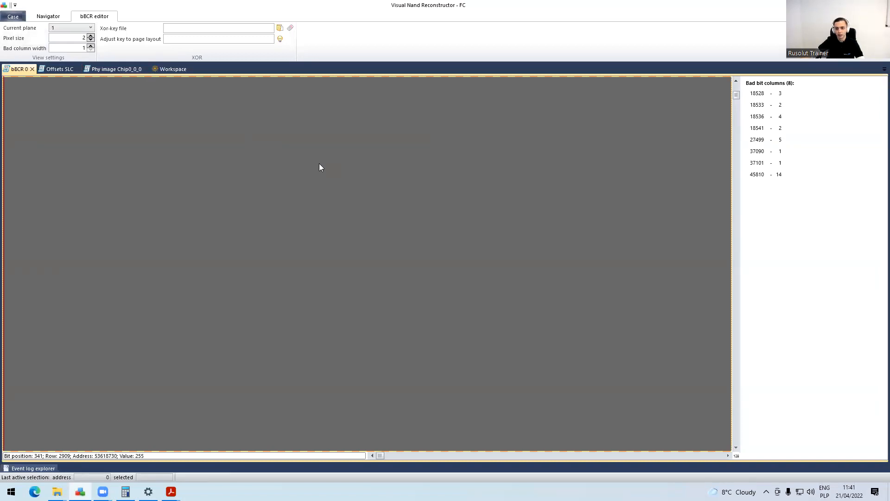
pyautogui.click(738, 107)
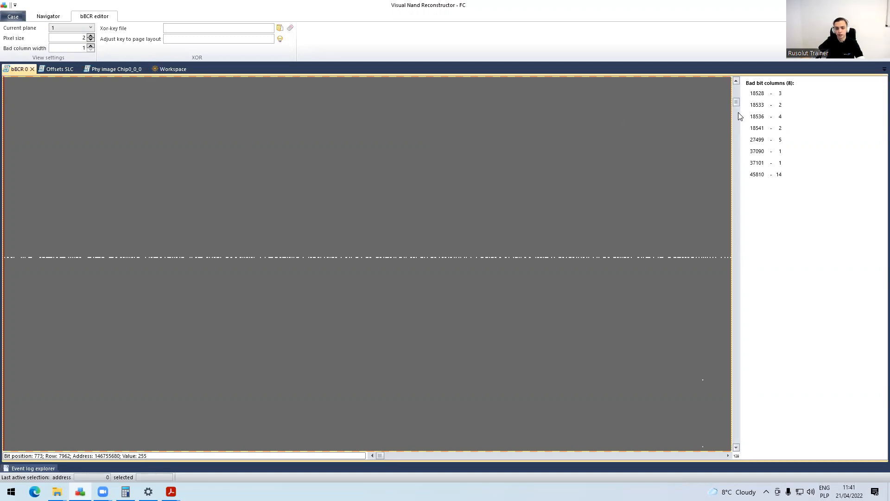
pyautogui.click(735, 142)
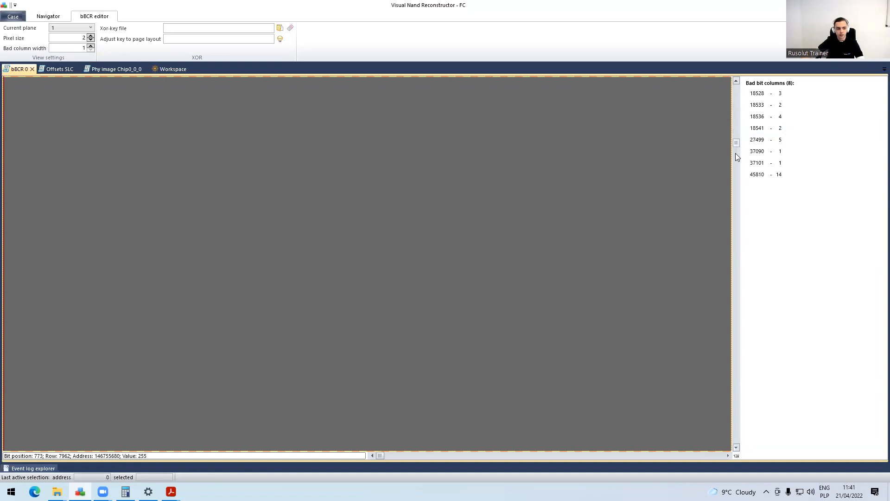
pyautogui.click(736, 157)
pyautogui.click(739, 124)
pyautogui.click(740, 128)
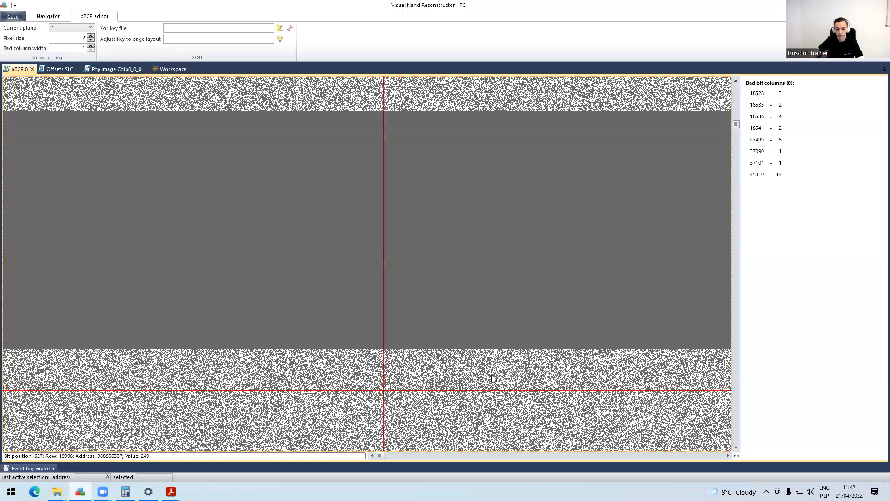
pyautogui.scroll(-1, 493, 378)
pyautogui.scroll(-1, 450, 356)
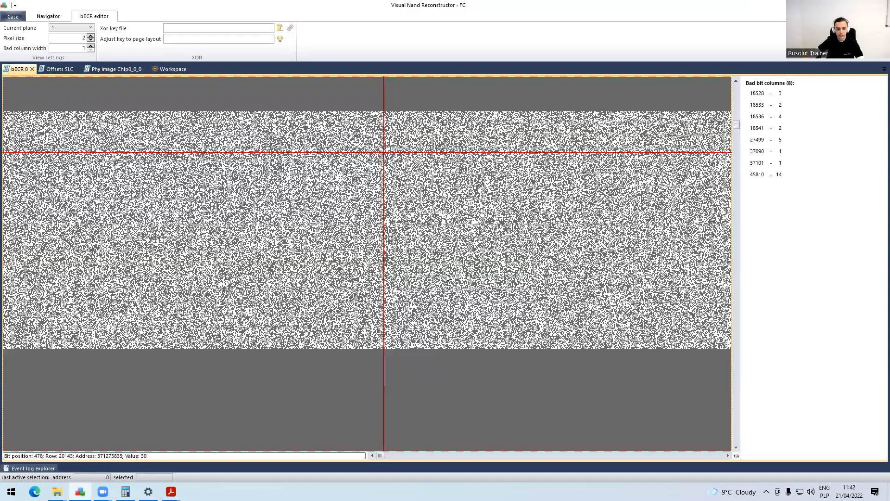
pyautogui.click(294, 218)
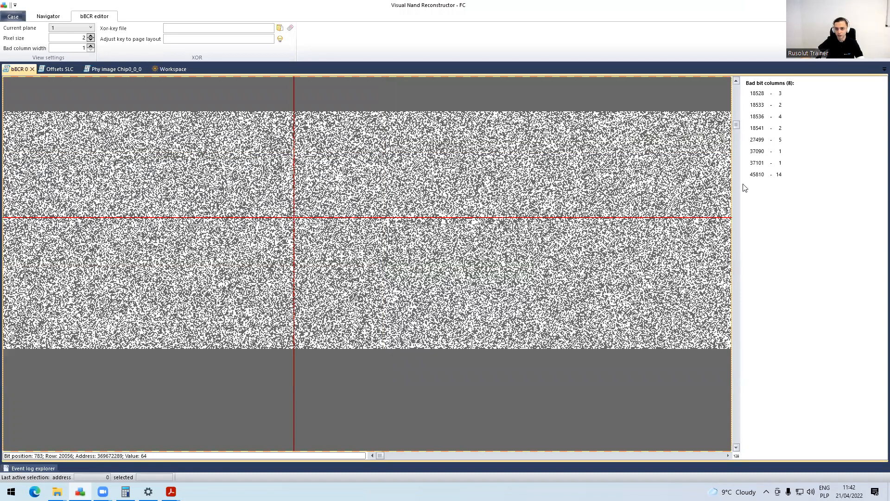
# Go to bad bit column 18528 and show the marked columns across a data-filled block.
pyautogui.click(785, 104)
pyautogui.click(786, 95)
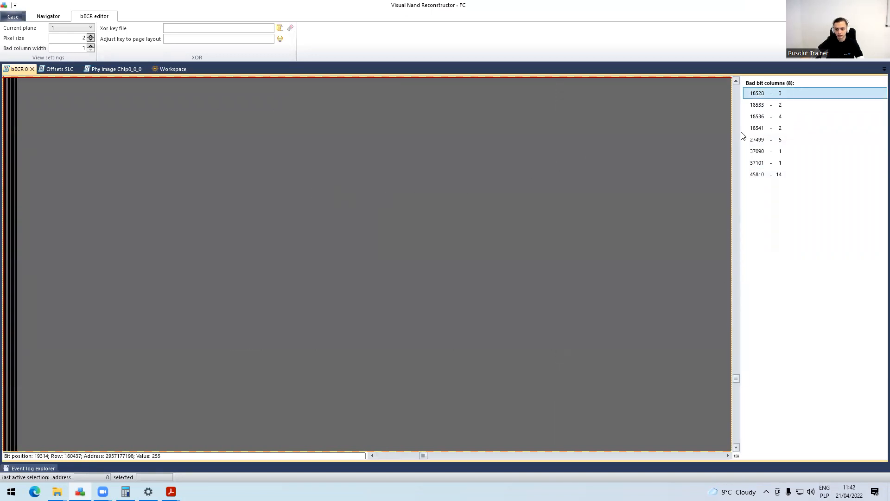
pyautogui.click(738, 108)
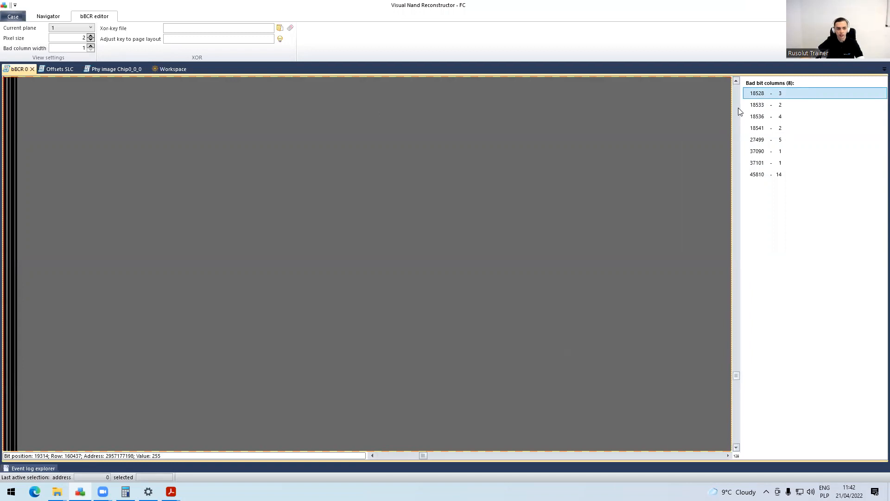
pyautogui.click(738, 112)
pyautogui.click(737, 126)
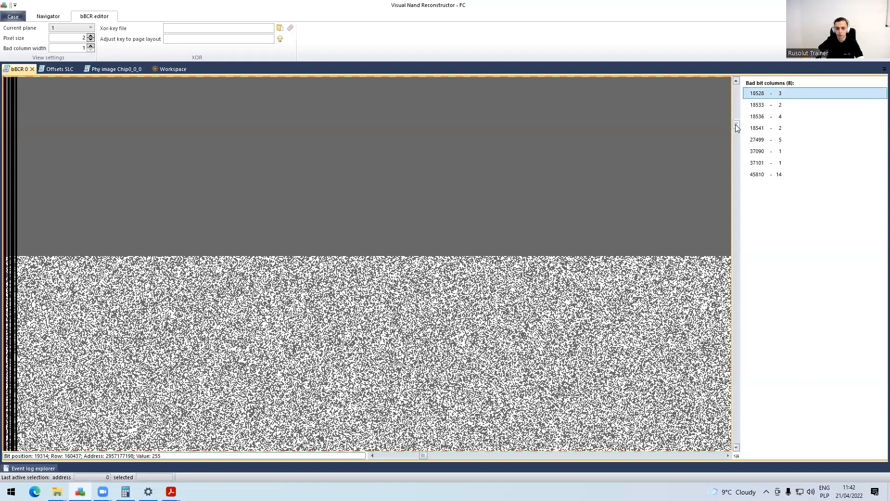
pyautogui.click(122, 301)
pyautogui.click(373, 455)
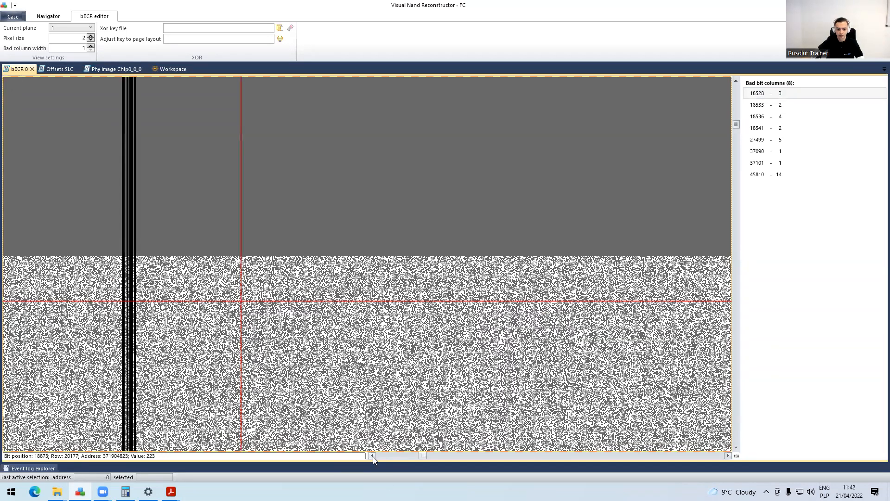
pyautogui.click(373, 455)
pyautogui.scroll(-3, 279, 329)
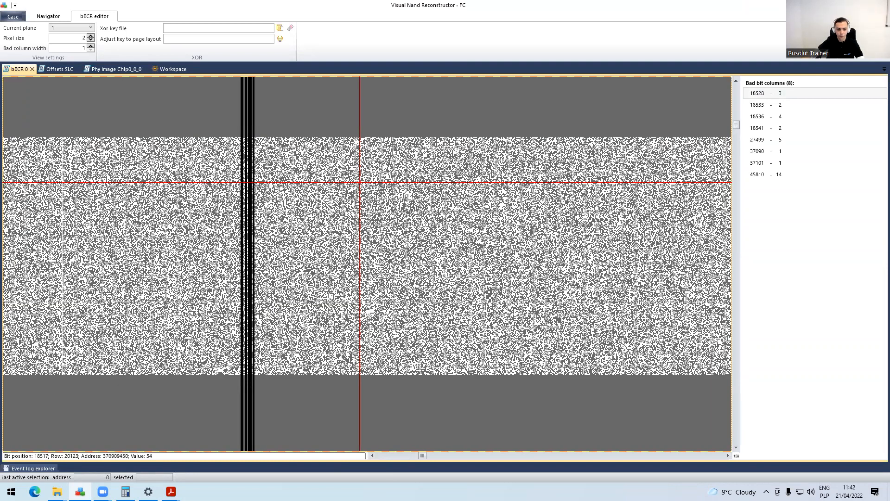
# Enlarge the marked bad bit columns around 18528 to 18541 and inspect the individual bit columns between and beside them.
pyautogui.keyDown('ctrl'); pyautogui.scroll(1, 230, 285); pyautogui.keyUp('ctrl')
pyautogui.keyDown('ctrl'); pyautogui.scroll(1, 230, 284); pyautogui.keyUp('ctrl')
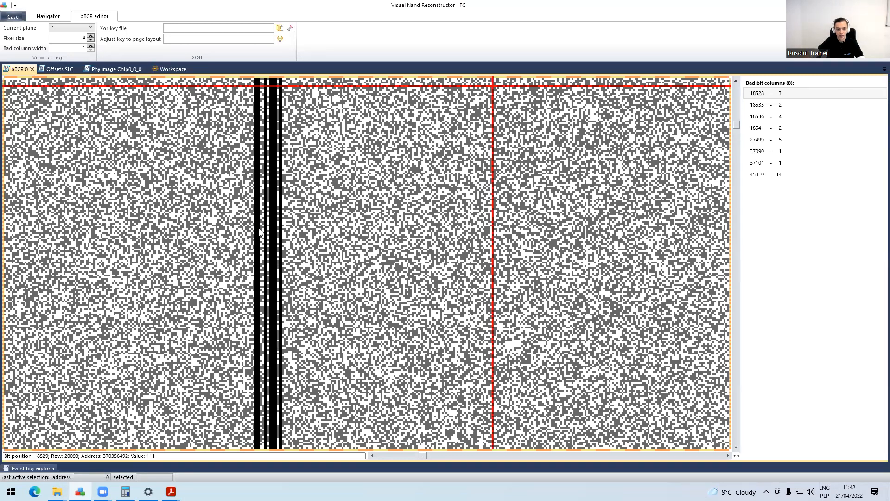
pyautogui.scroll(3, 271, 209)
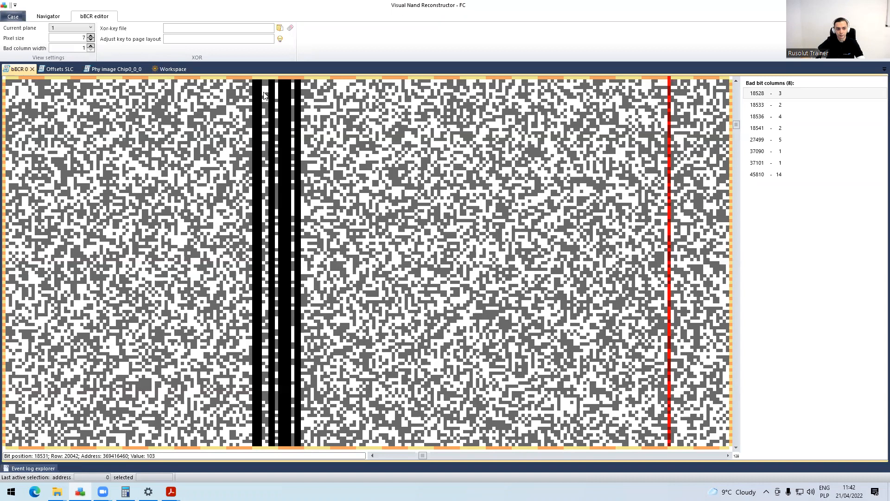
pyautogui.click(264, 91)
pyautogui.click(266, 89)
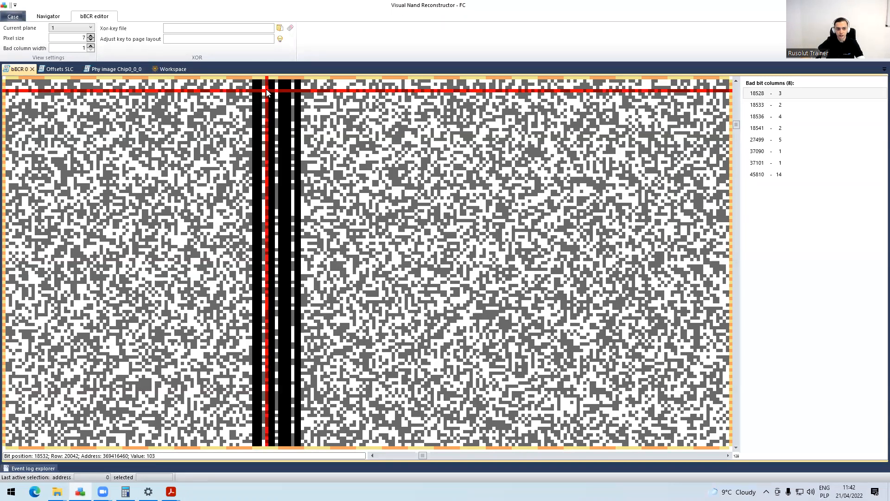
pyautogui.click(276, 94)
pyautogui.click(294, 95)
pyautogui.click(302, 99)
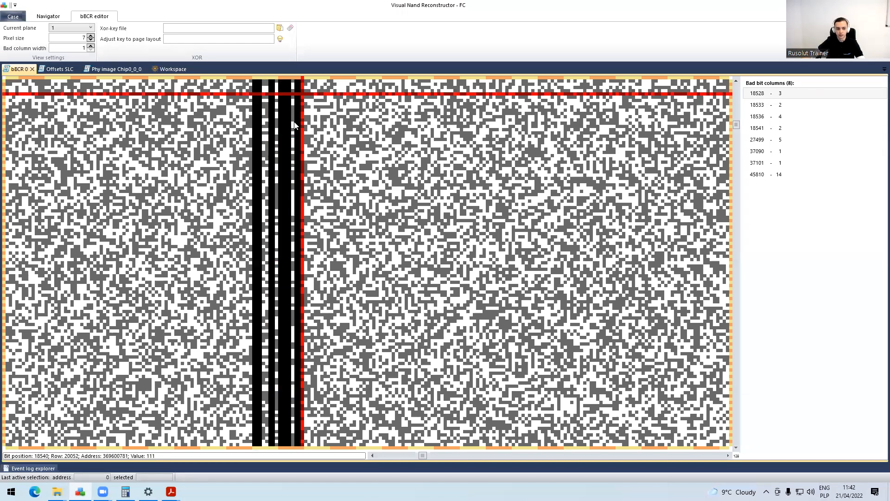
pyautogui.click(335, 155)
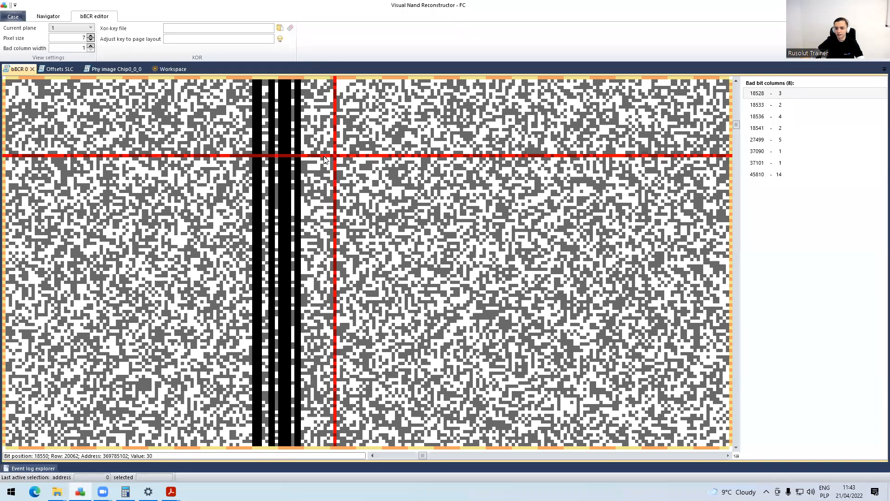
pyautogui.scroll(-4, 269, 193)
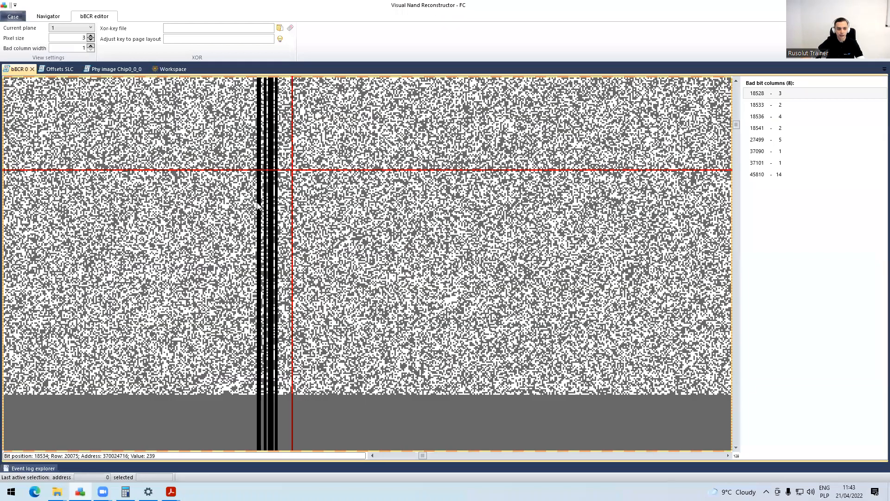
# Reduce the pixel size to 2 and look over the dump area beside the bad bit columns around 18528 to 18541.
pyautogui.hscroll(4, 271, 205)
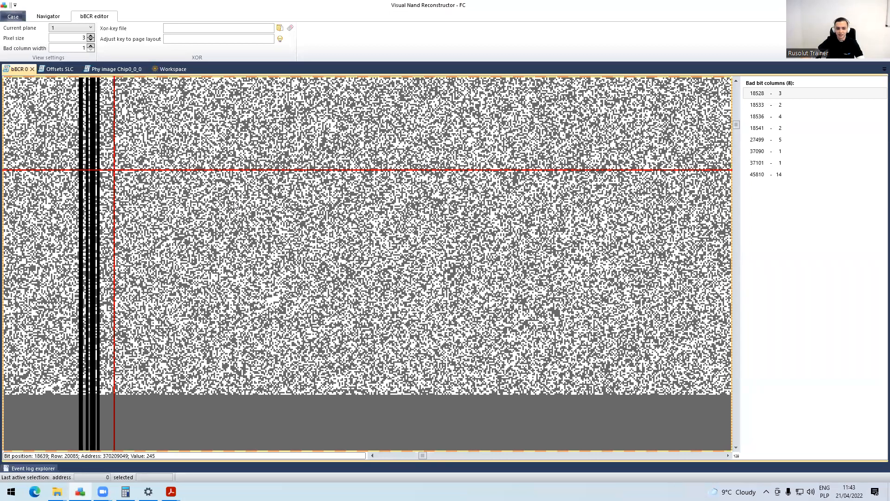
pyautogui.click(187, 202)
pyautogui.scroll(-1, 185, 210)
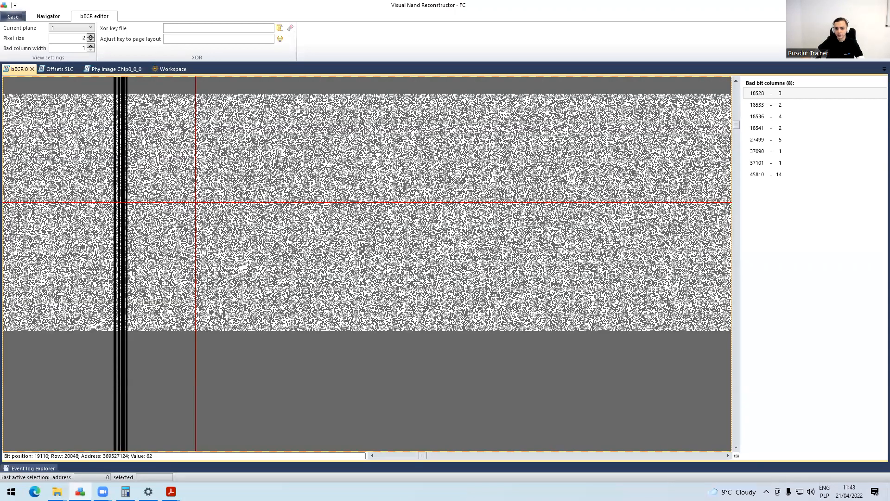
# Go to bad bit column 18533 and look through the plane 1 dump for a block filled with data.
pyautogui.click(792, 105)
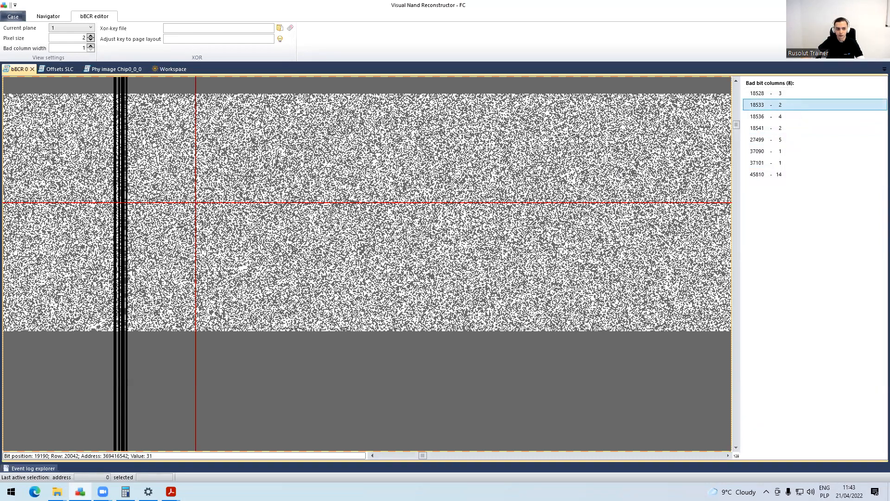
pyautogui.doubleClick(792, 104)
pyautogui.moveTo(736, 227); pyautogui.dragTo(739, 142)
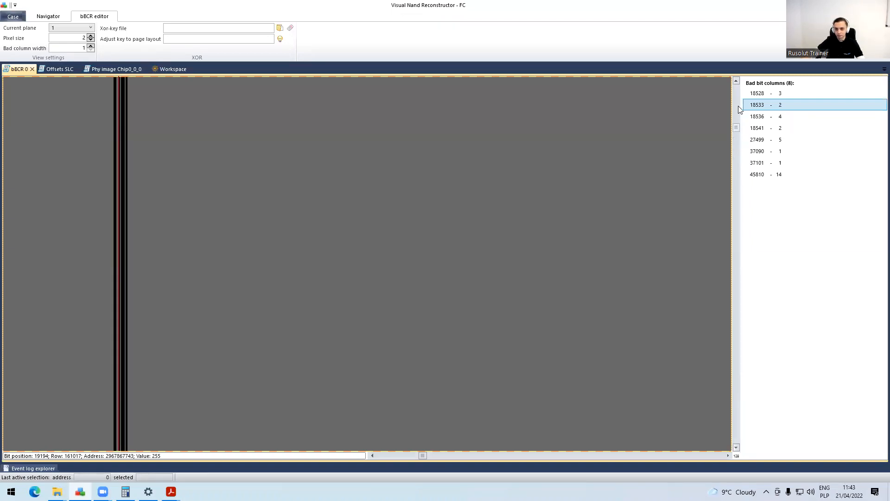
pyautogui.scroll(2, 738, 108)
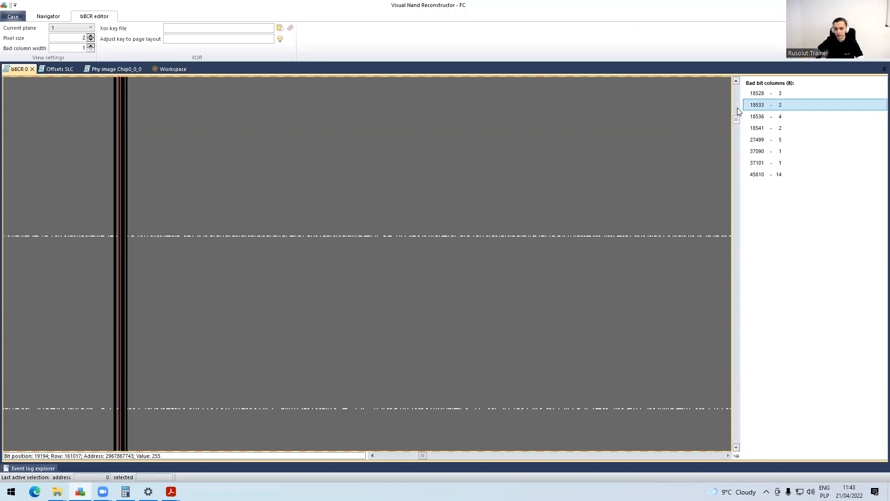
pyautogui.scroll(3, 738, 112)
pyautogui.scroll(-4, 734, 123)
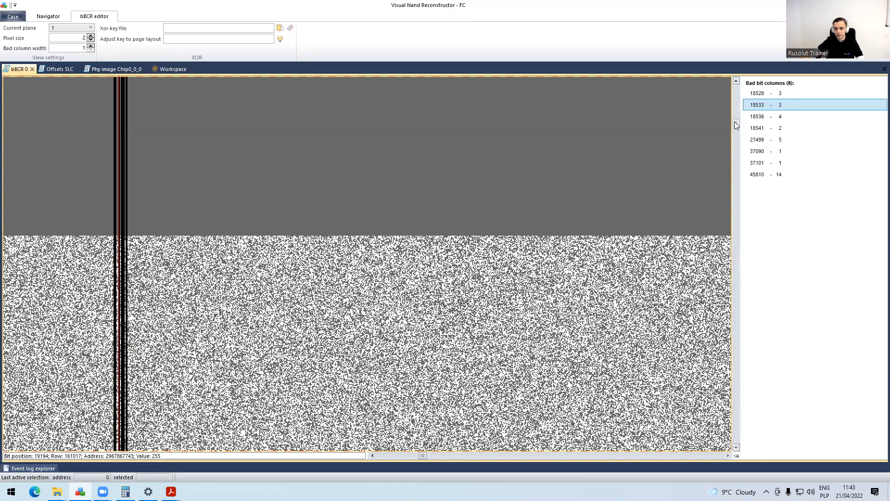
pyautogui.click(269, 332)
pyautogui.scroll(-2, 328, 320)
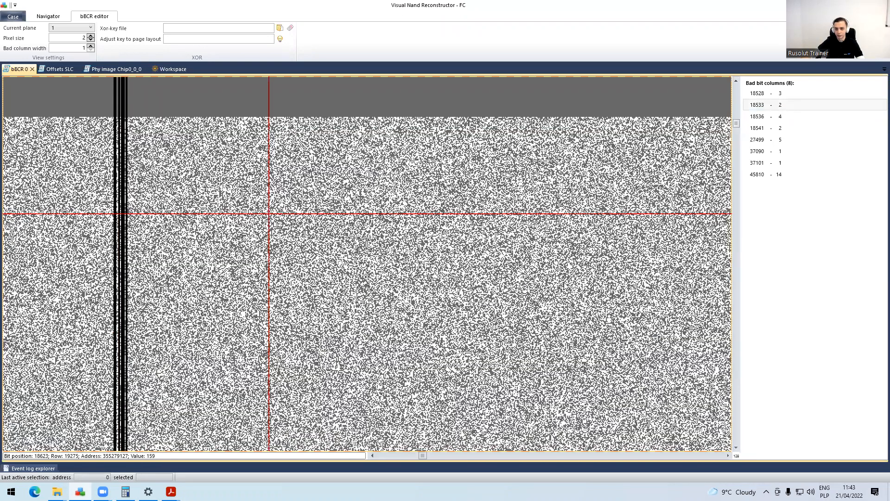
pyautogui.scroll(-2, 685, 269)
# Review the bad bit column entries and enlarge the marked columns around 18528 to 18541 to pixel size 6.
pyautogui.click(761, 173)
pyautogui.click(776, 152)
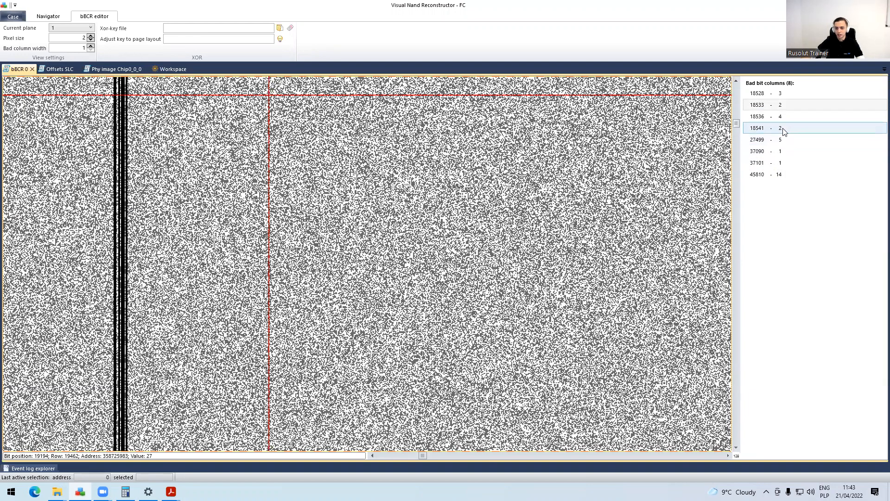
pyautogui.click(324, 228)
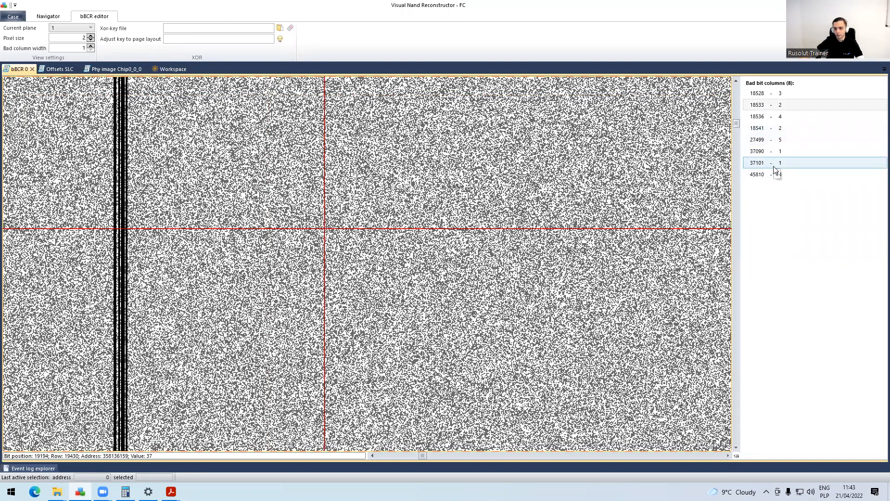
pyautogui.click(787, 131)
pyautogui.click(788, 140)
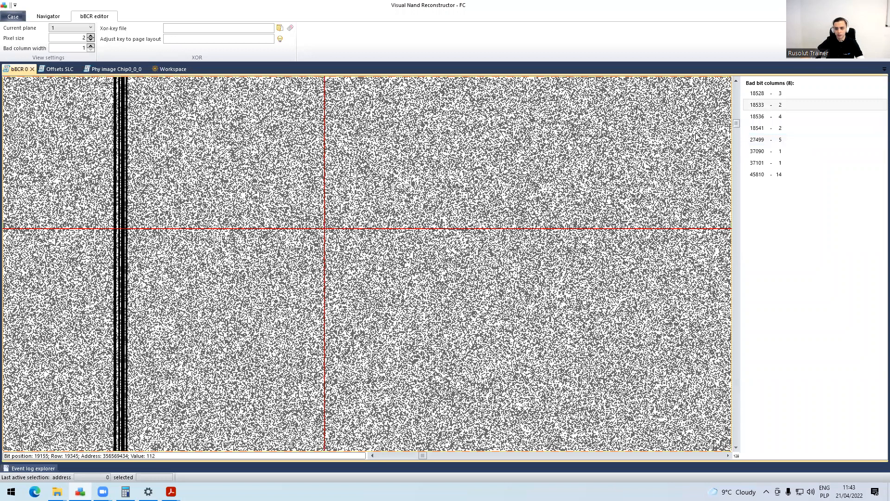
pyautogui.scroll(2, 98, 162)
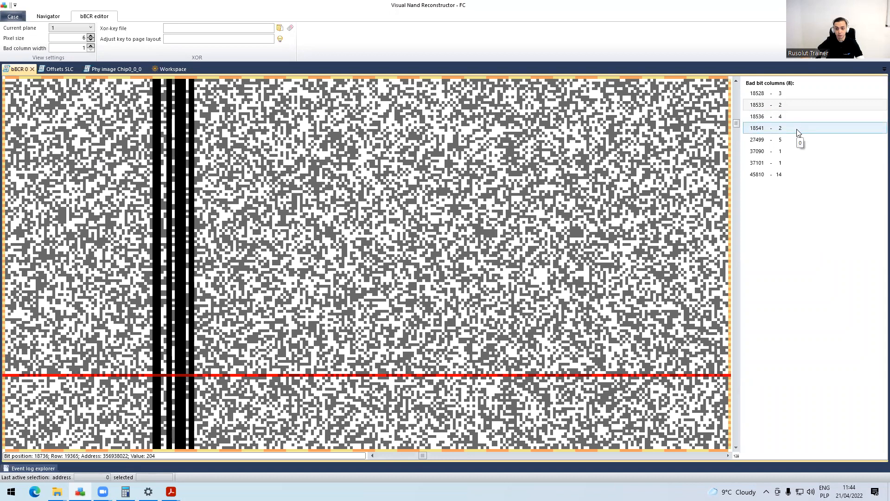
# Go to bad bit column 27499, find a data-filled block and show the data on both sides of the marked columns.
pyautogui.click(788, 141)
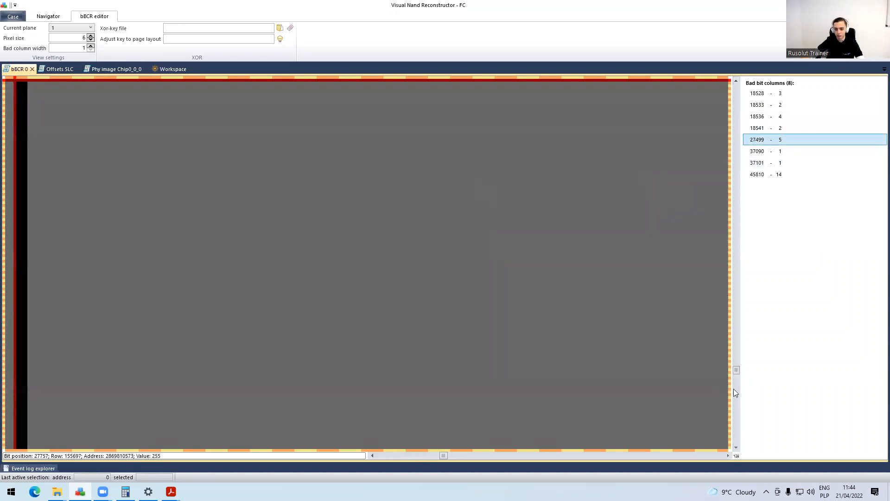
pyautogui.moveTo(737, 339); pyautogui.dragTo(736, 177)
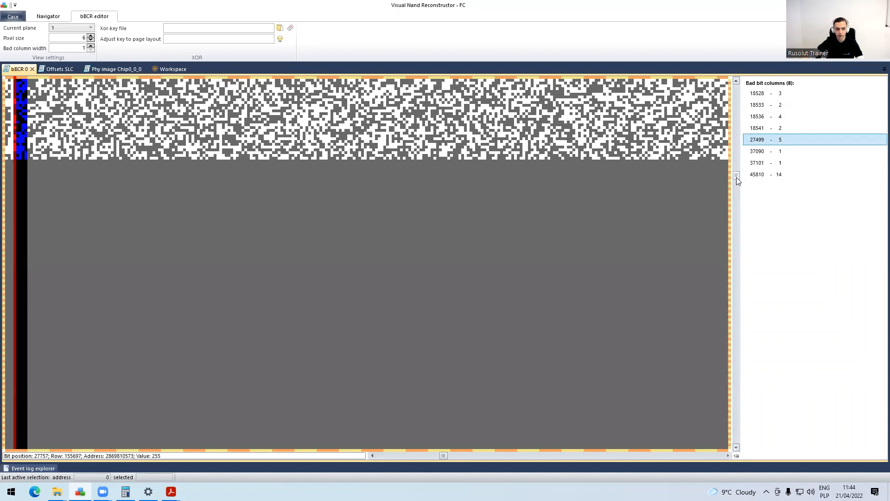
pyautogui.scroll(2, 403, 273)
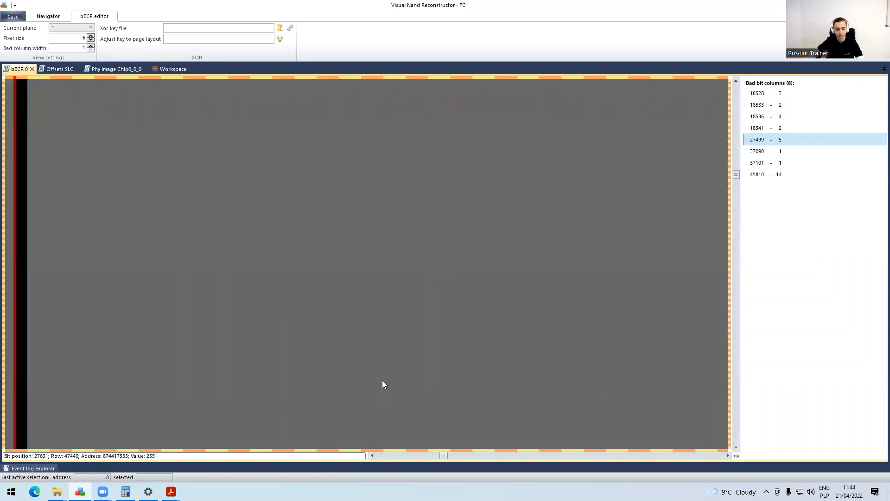
pyautogui.scroll(-1, 383, 383)
pyautogui.scroll(-5, 383, 381)
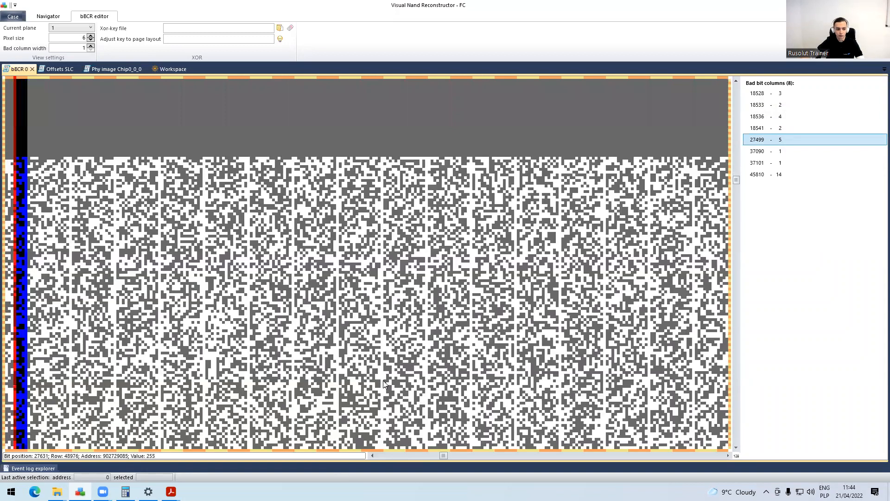
pyautogui.click(371, 455)
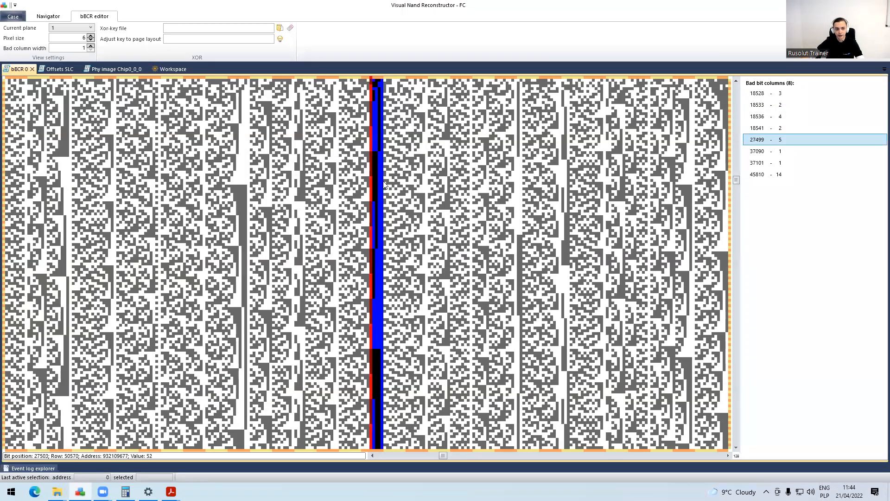
# Enlarge the bad bit columns at 27499 to pixel size 9 and examine their pattern against the surrounding data.
pyautogui.scroll(1, 379, 185)
pyautogui.scroll(2, 379, 185)
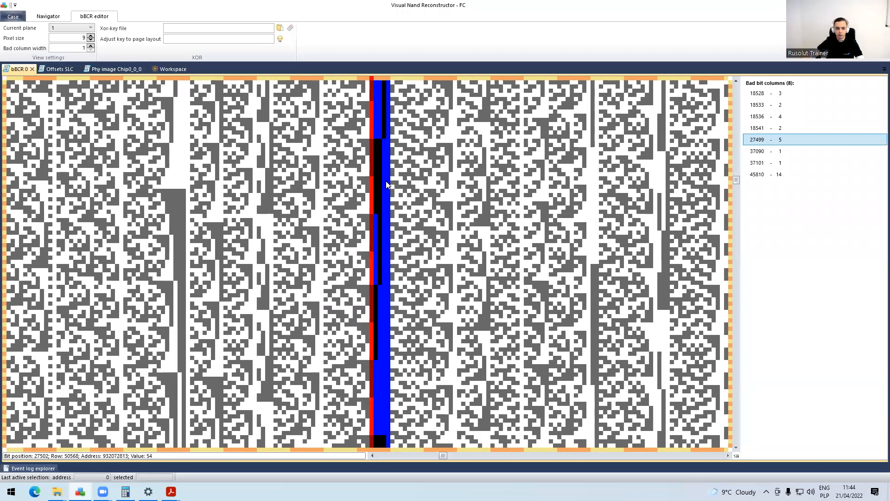
pyautogui.scroll(-1, 383, 204)
pyautogui.scroll(1, 383, 204)
pyautogui.scroll(-1, 380, 185)
pyautogui.scroll(1, 381, 191)
# Go to bad bit column 37090 and examine it together with column 37101 at the start of a data-filled block, at pixel size 7.
pyautogui.click(797, 152)
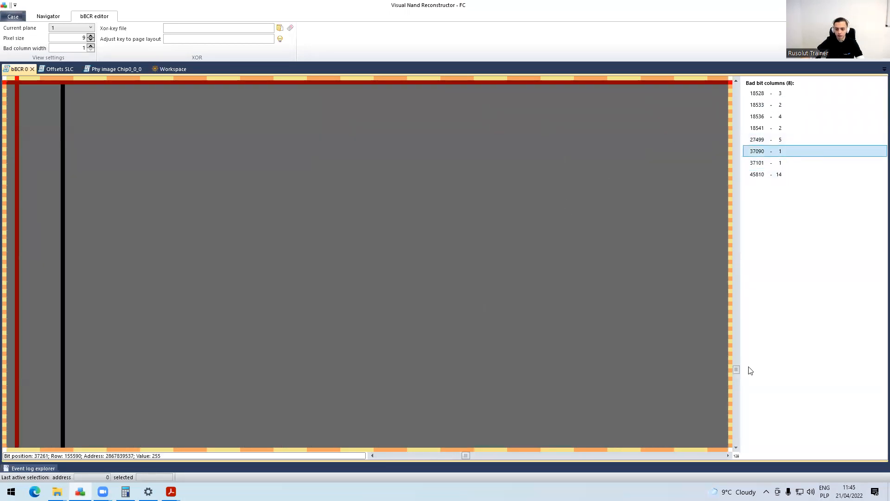
pyautogui.moveTo(742, 309); pyautogui.dragTo(732, 207)
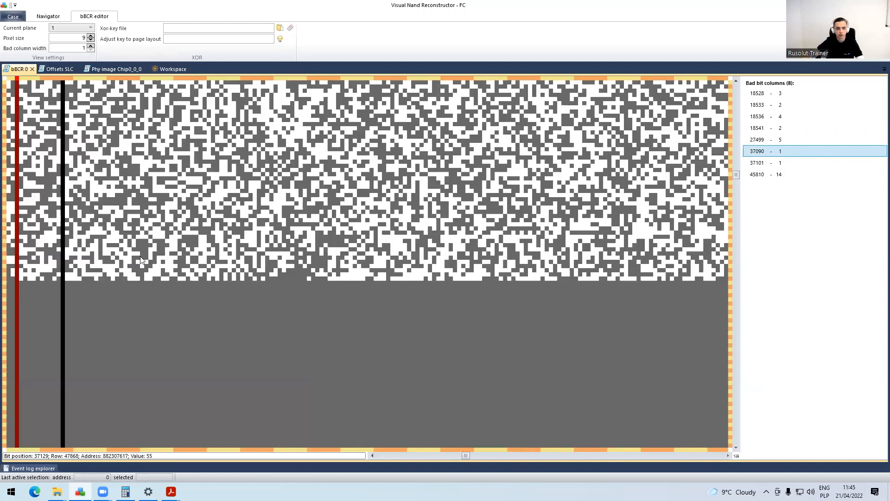
pyautogui.scroll(3, 140, 256)
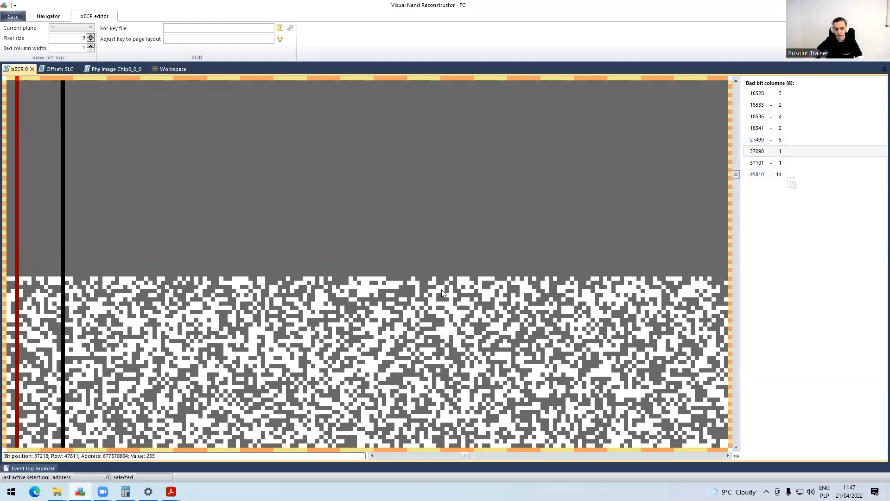
pyautogui.click(249, 348)
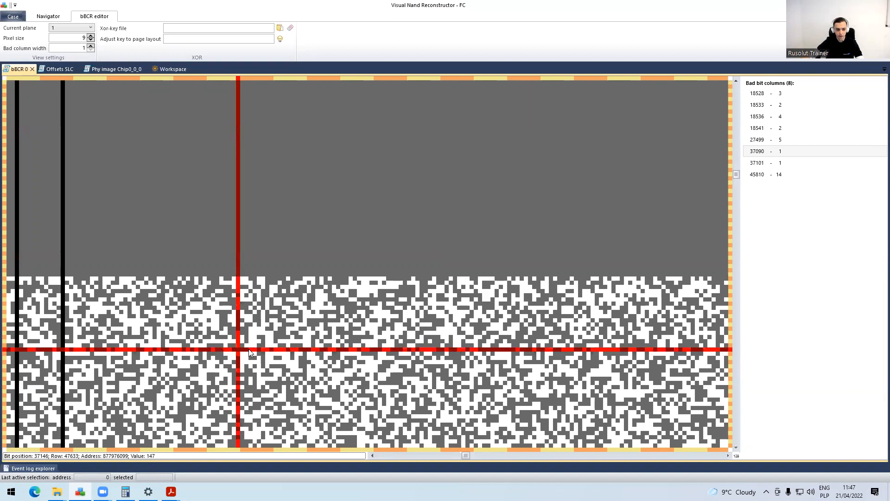
pyautogui.scroll(-2, 248, 349)
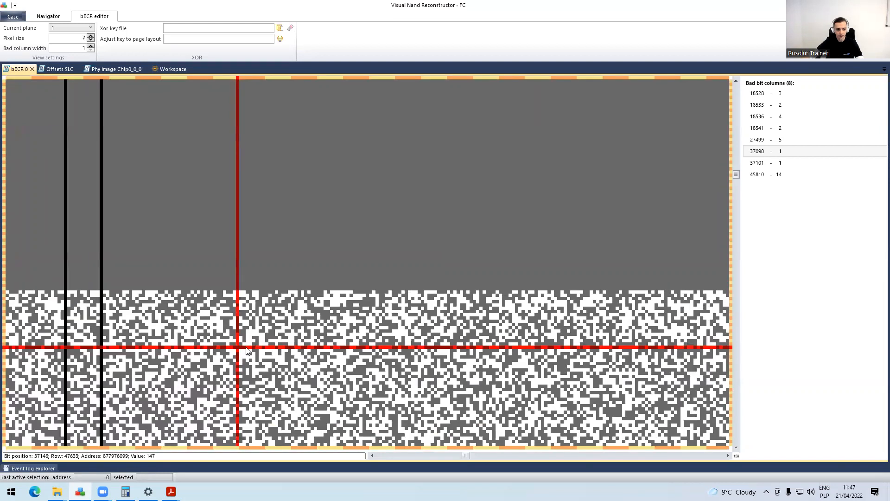
pyautogui.click(372, 456)
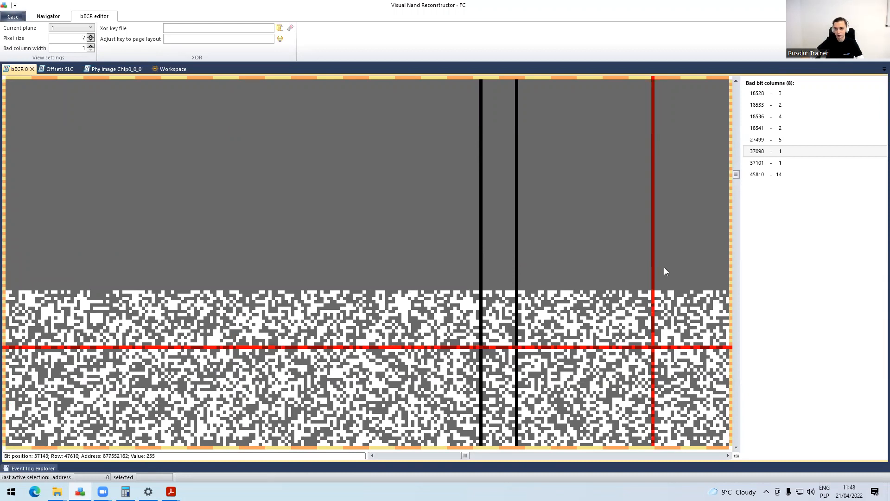
# Go to bad bit column 45810 and examine its 14-bit-wide area in a data-filled block at pixel size 10.
pyautogui.click(772, 174)
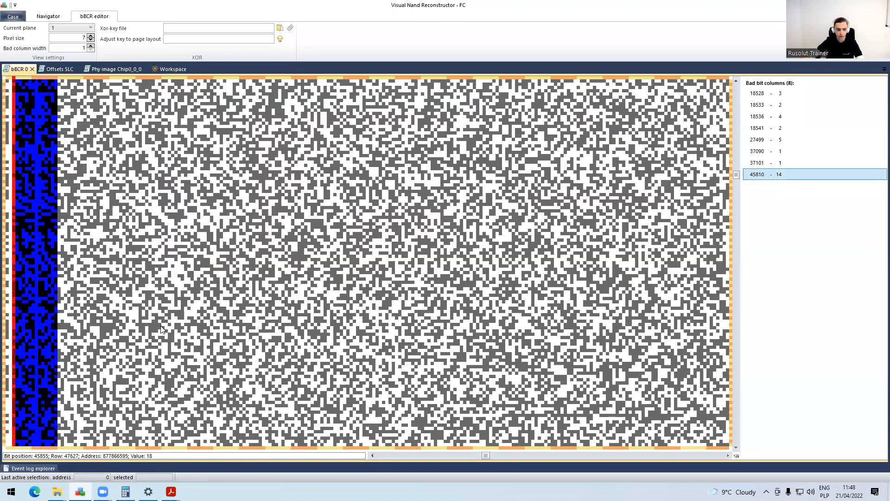
pyautogui.click(373, 456)
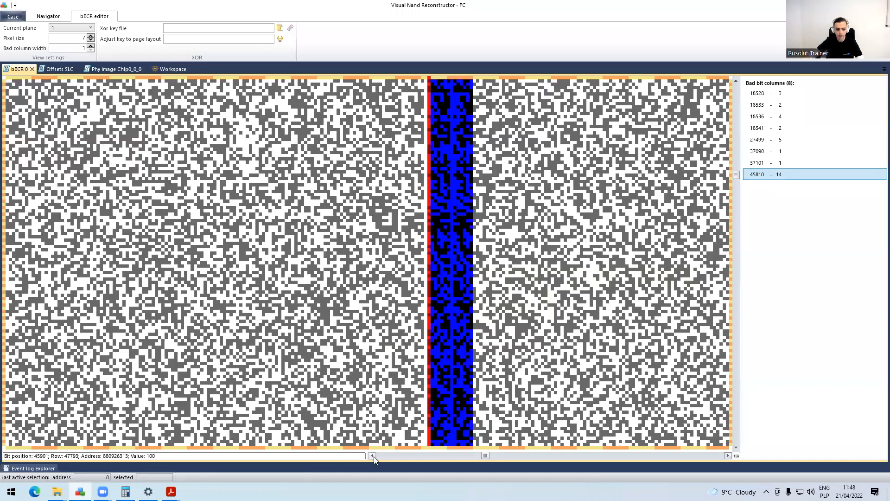
pyautogui.click(445, 338)
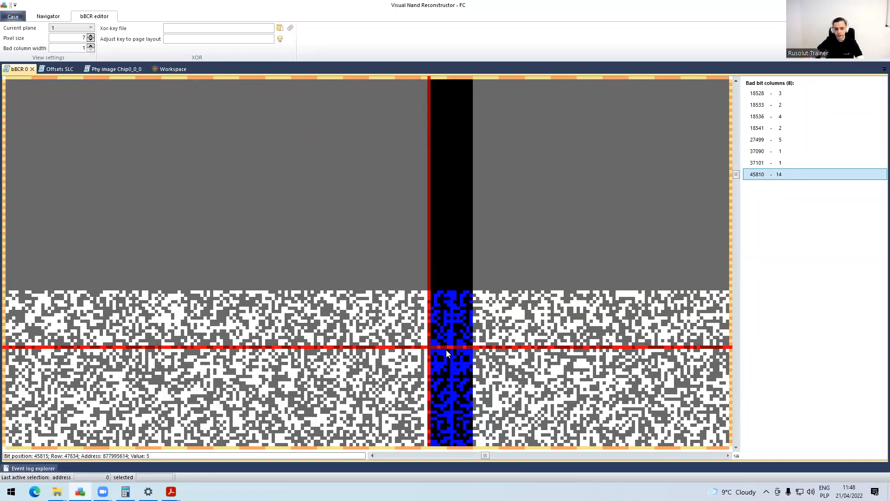
pyautogui.scroll(3, 446, 349)
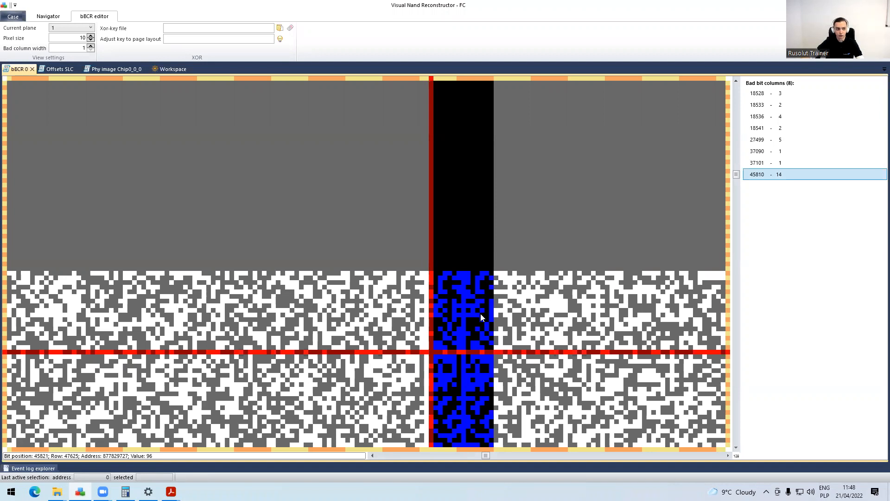
pyautogui.scroll(-5, 481, 315)
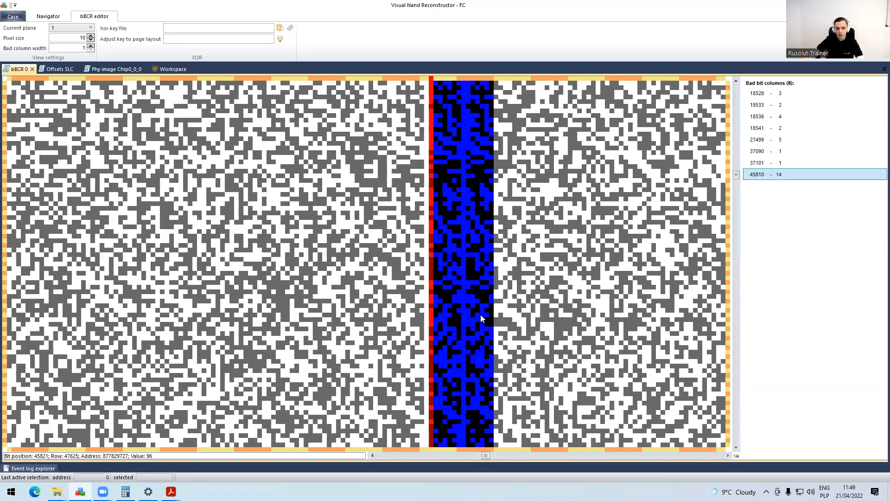
pyautogui.scroll(-1, 412, 283)
pyautogui.scroll(1, 427, 286)
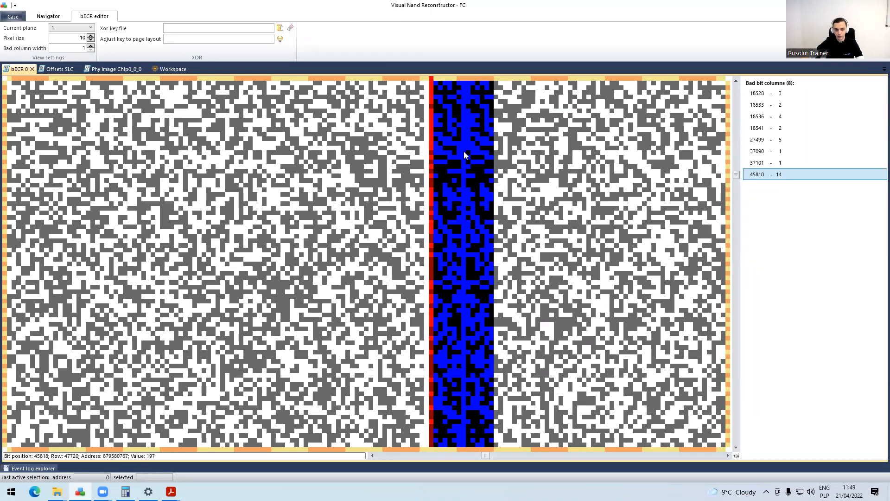
# Inspect individual bit columns inside the 14-bit bad area at 45810 and in the data just before it.
pyautogui.click(442, 96)
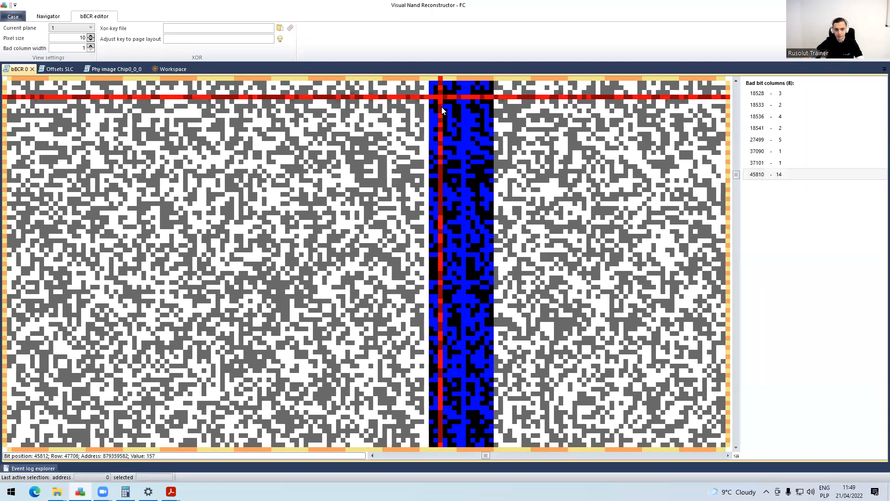
pyautogui.click(477, 105)
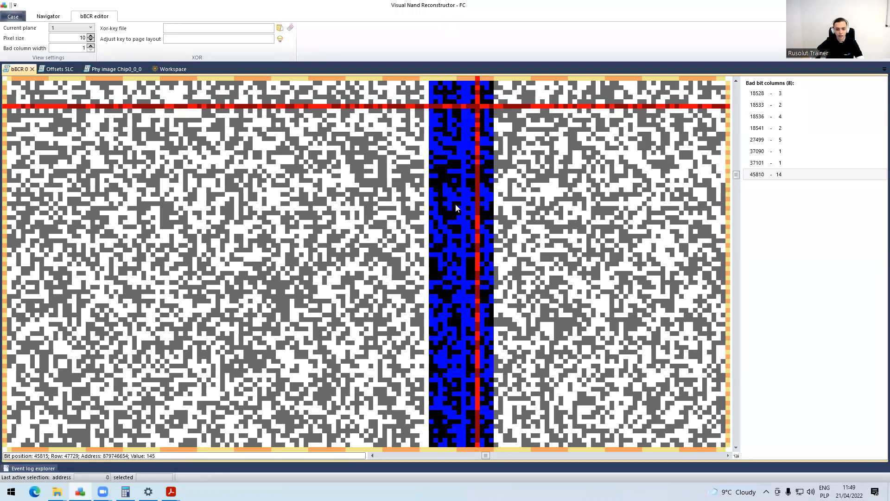
pyautogui.click(407, 207)
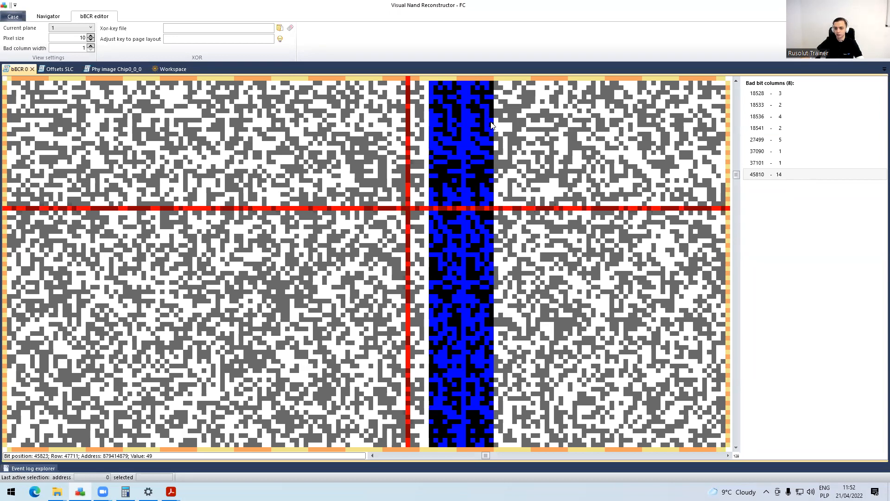
# Return to the workspace and show the ECC element's parameters with the full codewords file name readable.
pyautogui.click(169, 70)
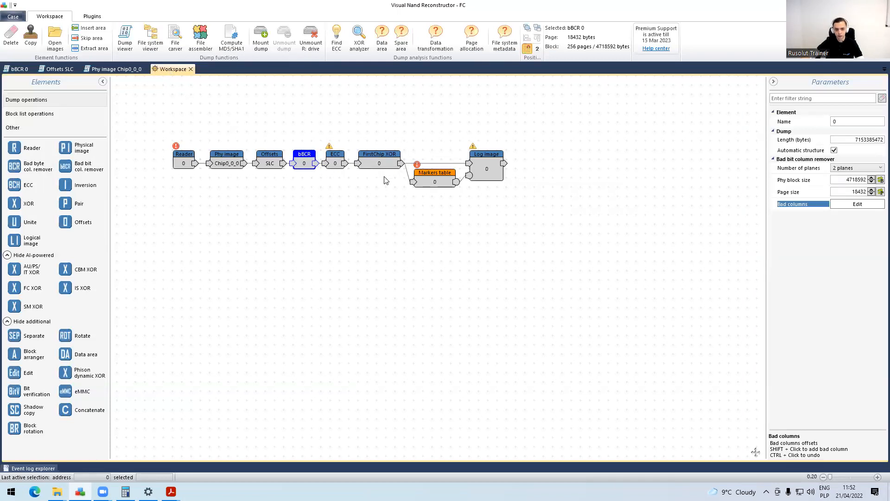
pyautogui.click(337, 165)
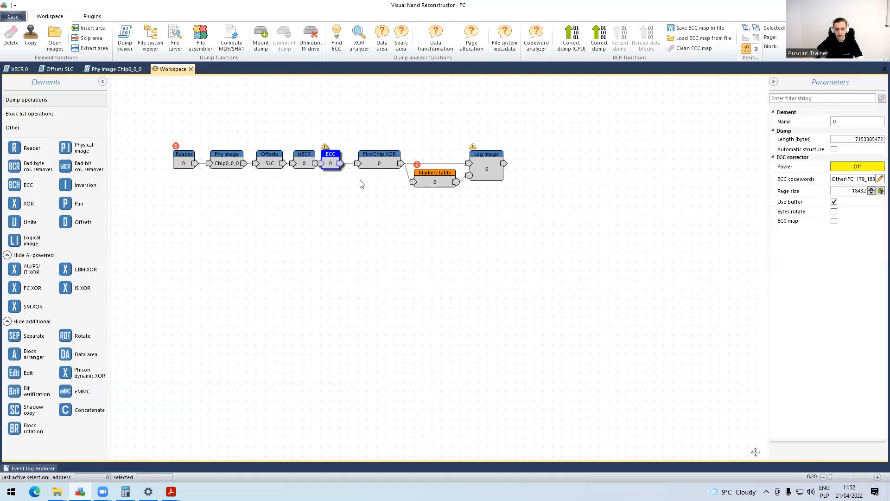
pyautogui.moveTo(766, 249); pyautogui.dragTo(656, 254)
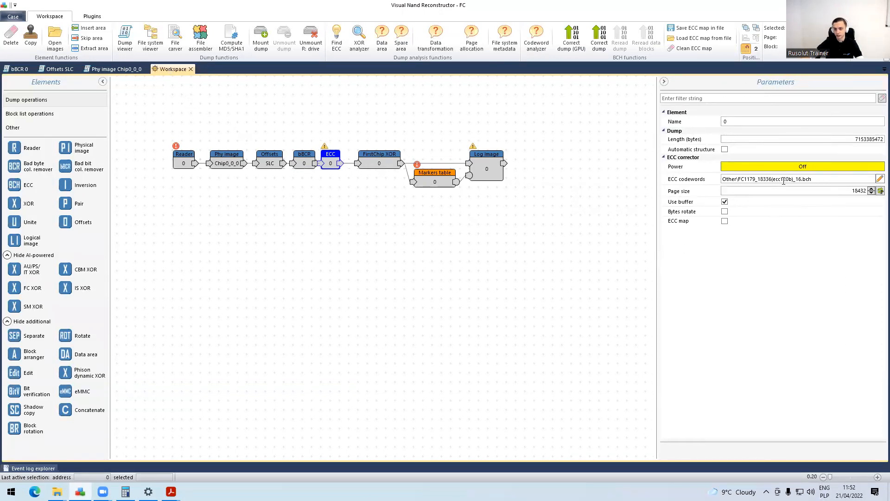
# Highlight the FC1179 part of the codewords file name in the ECC element's parameters.
pyautogui.click(747, 181)
pyautogui.moveTo(741, 180); pyautogui.dragTo(753, 180)
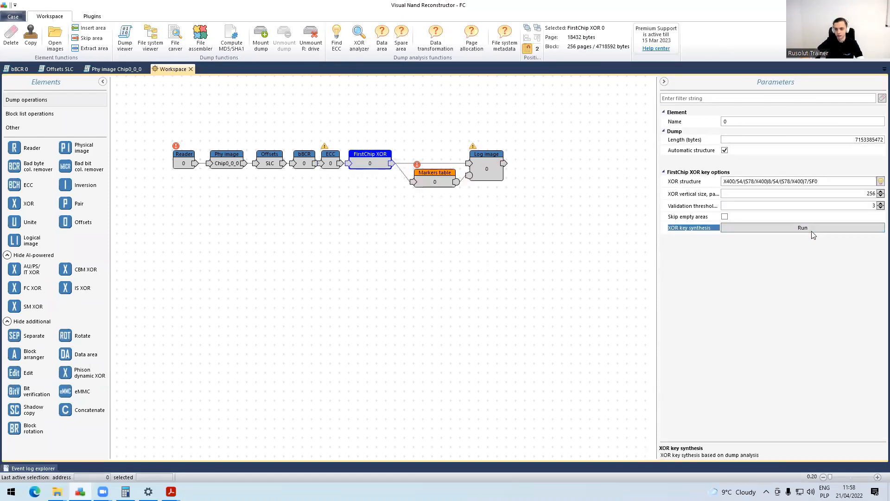
# Run XOR key synthesis for the first FirstChip XOR element and apply the already existing XOR key.
pyautogui.click(809, 229)
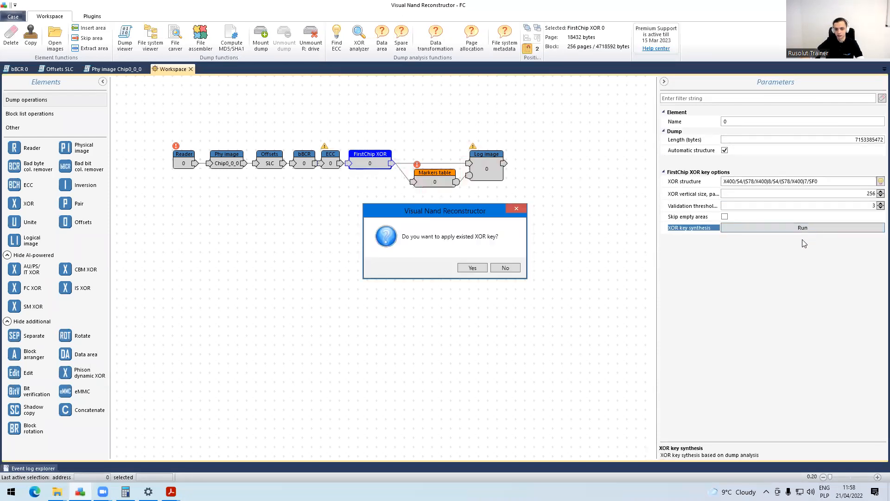
pyautogui.click(471, 267)
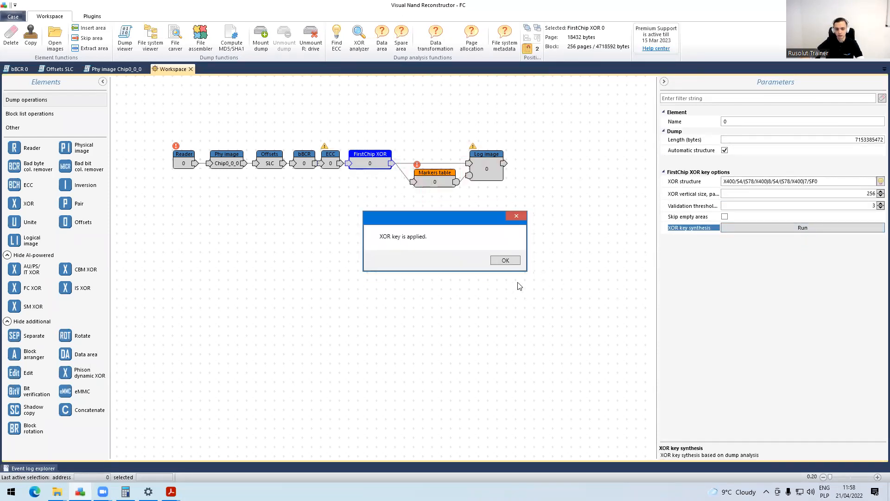
pyautogui.click(512, 260)
# Shift the Markers table element clear of the Log image, and open its table to examine the block markers.
pyautogui.click(436, 179)
pyautogui.moveTo(436, 180); pyautogui.dragTo(426, 189)
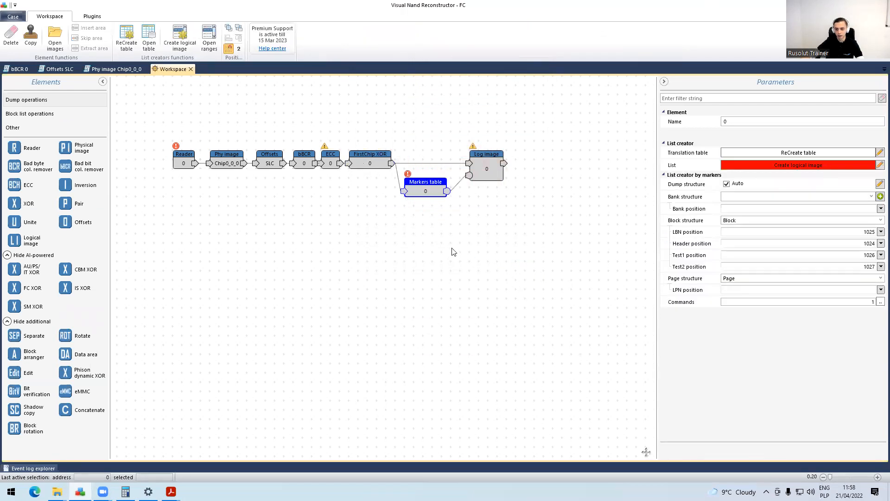
pyautogui.doubleClick(434, 191)
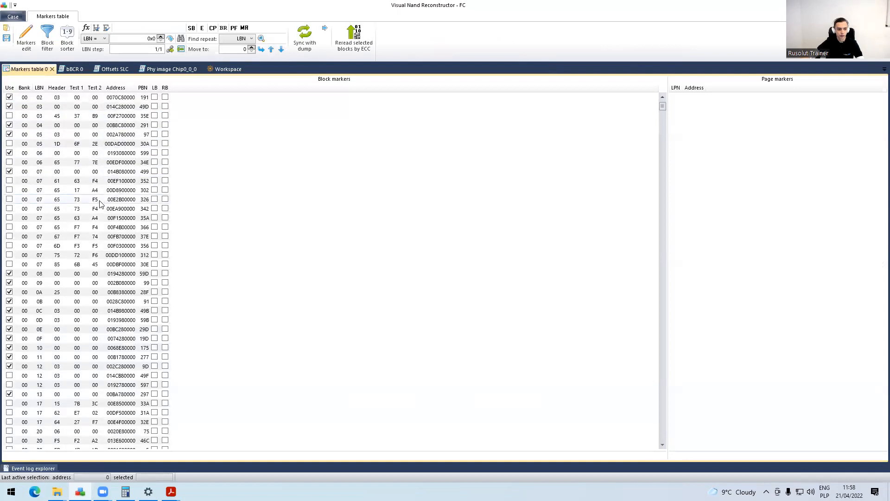
pyautogui.scroll(-3, 58, 254)
pyautogui.scroll(-15, 57, 255)
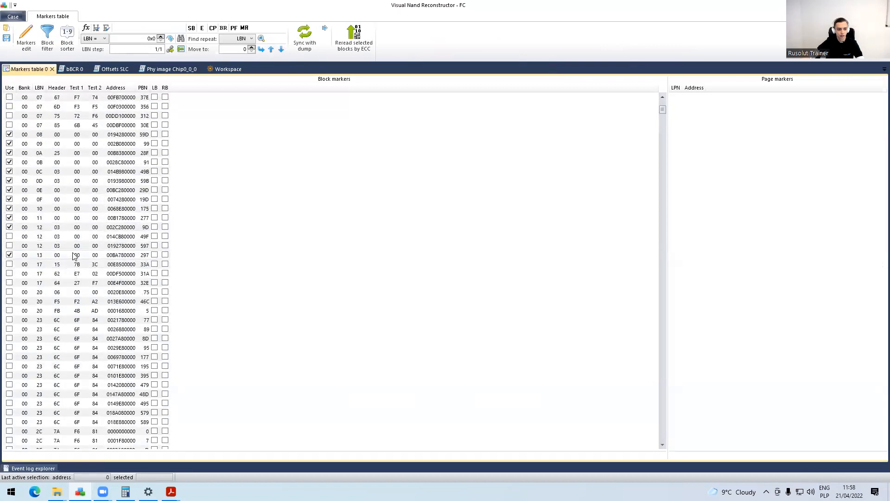
# Return to the workspace and create the logical image from the Markers table.
pyautogui.click(226, 69)
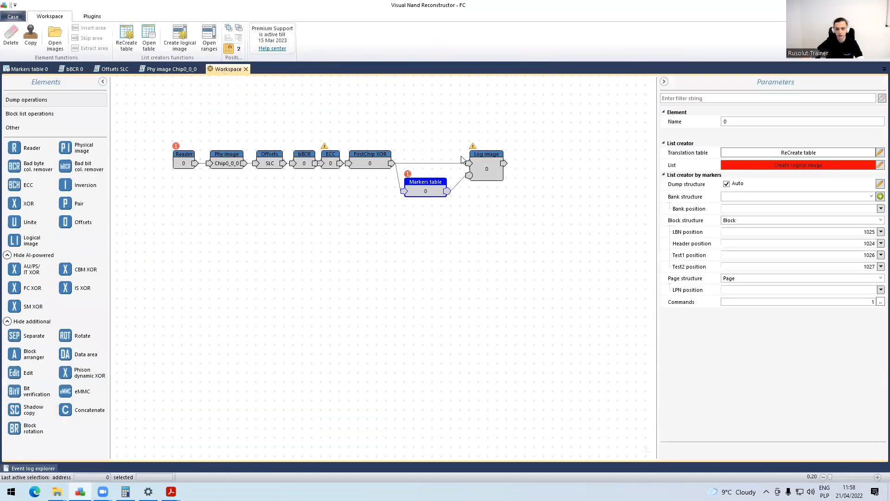
pyautogui.click(810, 167)
pyautogui.click(445, 254)
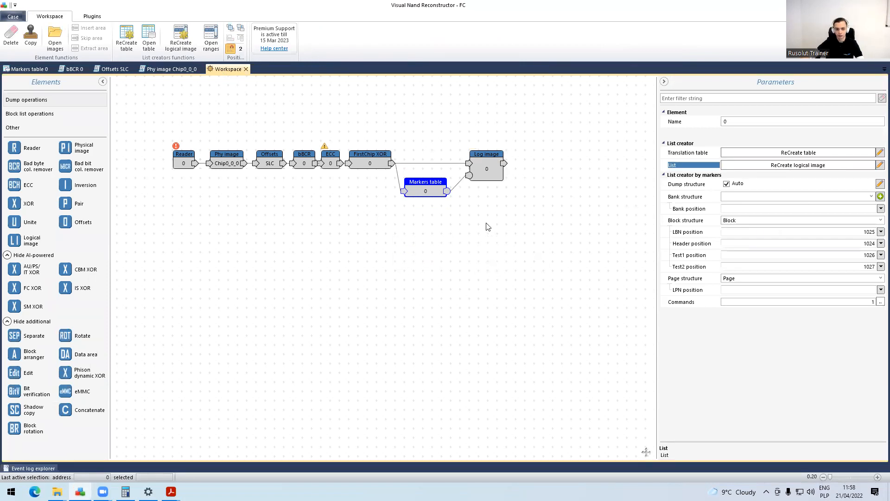
# Open the Log image in the file system viewer and examine the Root folder and volume details of Volume0.
pyautogui.click(488, 175)
pyautogui.click(151, 37)
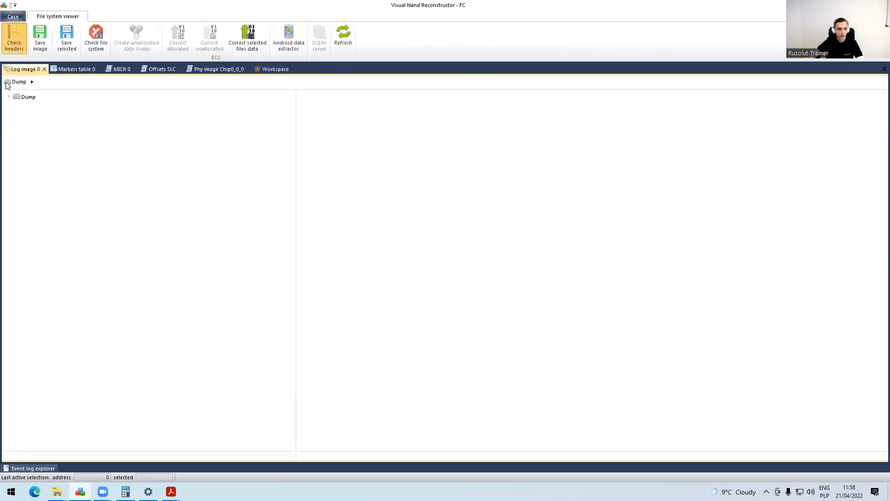
pyautogui.click(8, 97)
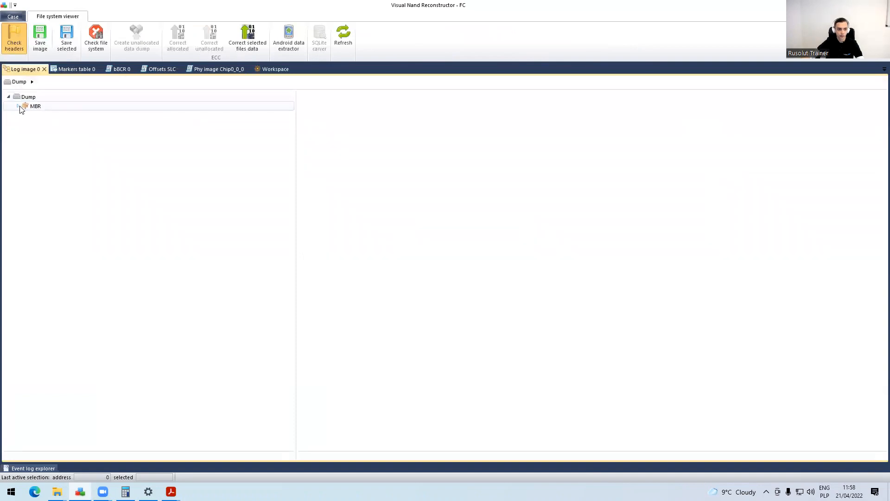
pyautogui.click(17, 106)
pyautogui.click(87, 116)
pyautogui.click(26, 115)
pyautogui.click(81, 125)
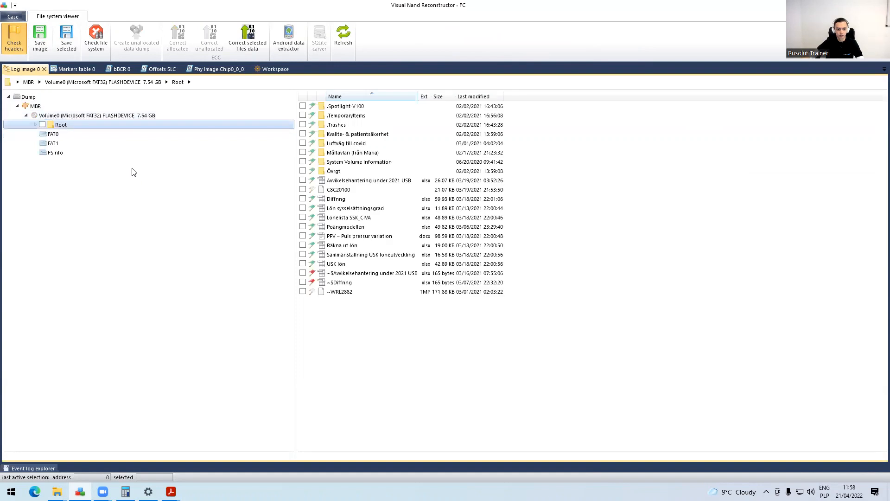
pyautogui.click(83, 117)
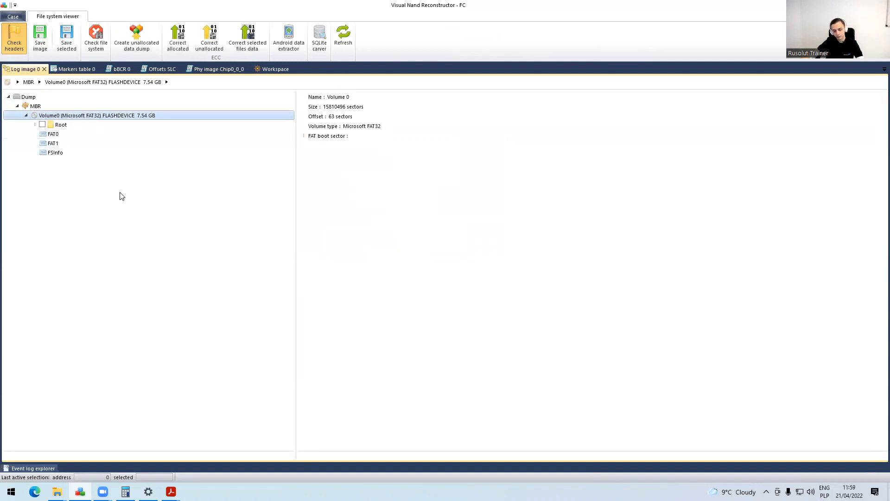
# Return to the workspace and move the Markers table element further below the main chain.
pyautogui.click(271, 70)
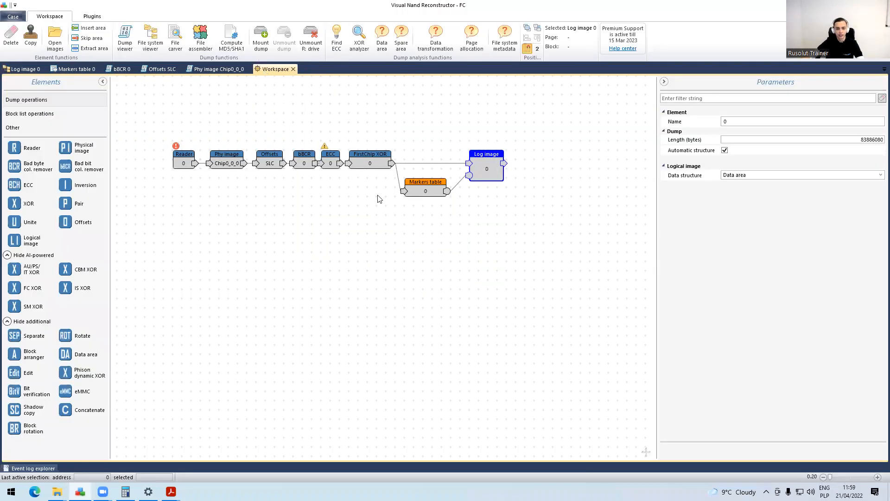
pyautogui.click(425, 188)
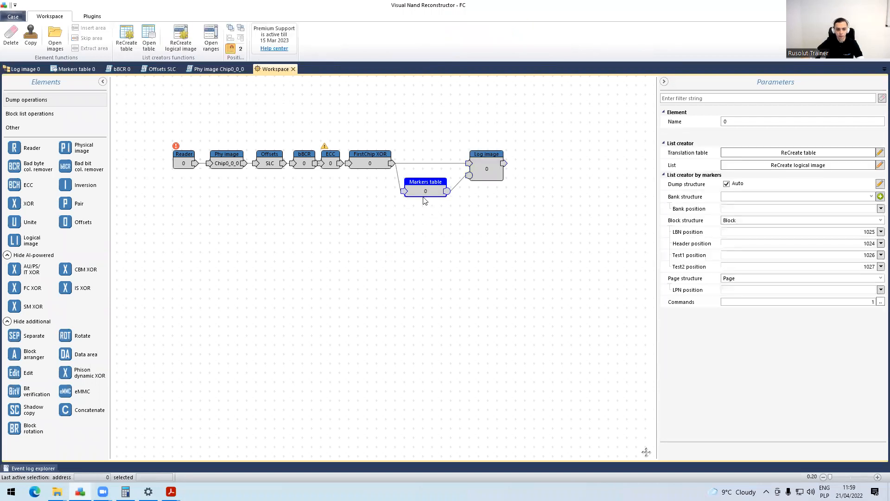
pyautogui.moveTo(418, 188); pyautogui.dragTo(418, 207)
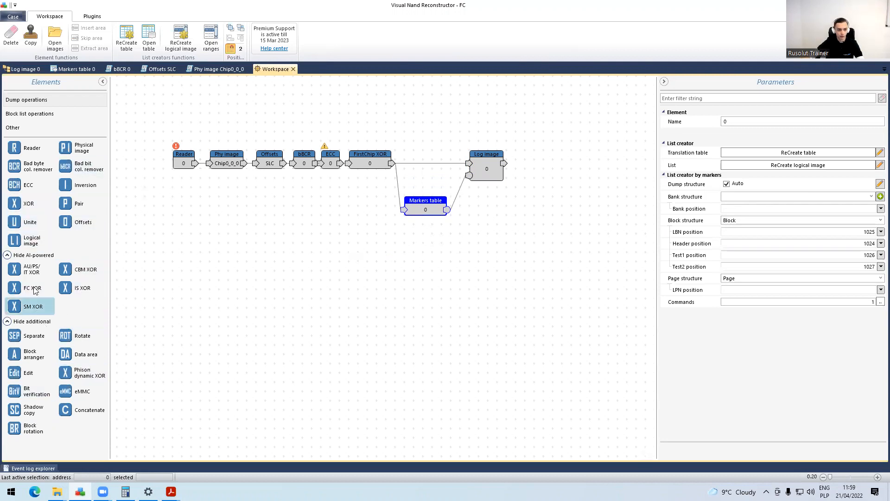
# Add a Block arranger element fed by the ECC output and the Markers table, placed just under the Log image.
pyautogui.moveTo(40, 355)
pyautogui.mouseDown()
pyautogui.moveTo(495, 237)
pyautogui.moveTo(495, 209)
pyautogui.moveTo(519, 181)
pyautogui.mouseUp()
pyautogui.moveTo(447, 210)
pyautogui.mouseDown()
pyautogui.moveTo(515, 193)
pyautogui.moveTo(518, 204)
pyautogui.mouseUp()
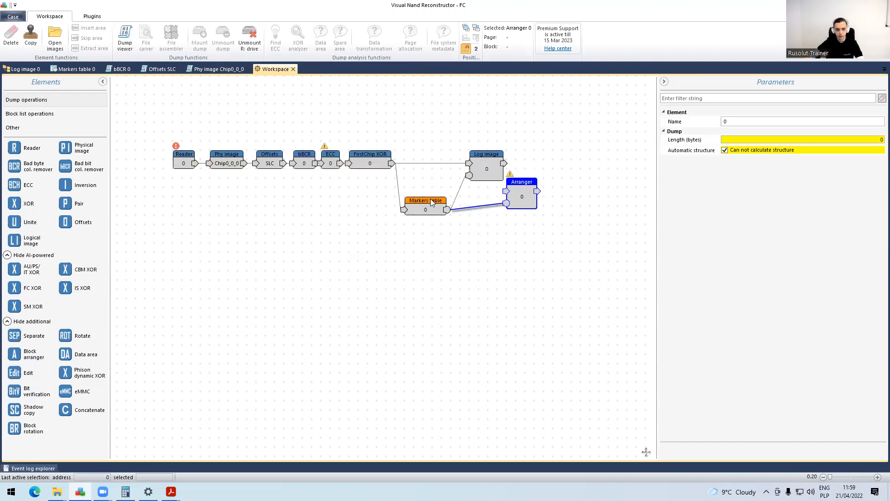
pyautogui.moveTo(340, 164); pyautogui.dragTo(507, 192)
pyautogui.moveTo(520, 199); pyautogui.dragTo(491, 199)
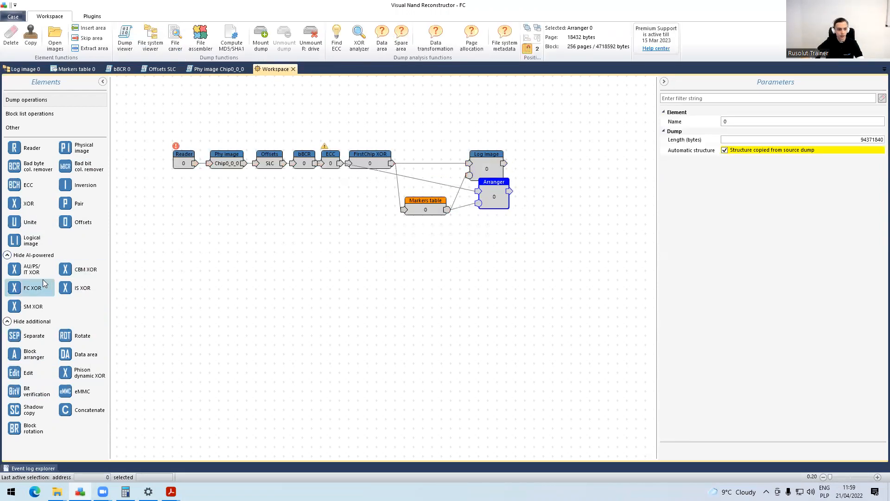
# Add an FC XOR element after the Arranger, run its XOR key synthesis and apply the resulting key.
pyautogui.moveTo(37, 289); pyautogui.dragTo(526, 219)
pyautogui.click(803, 229)
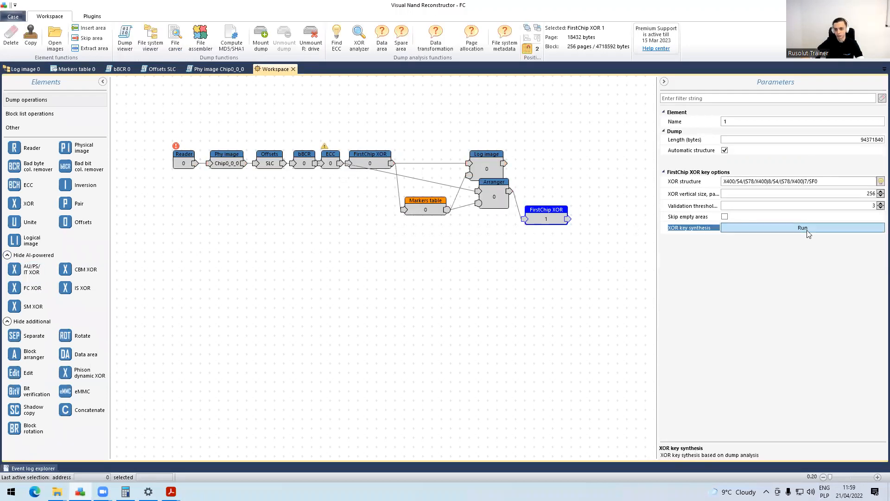
pyautogui.click(479, 269)
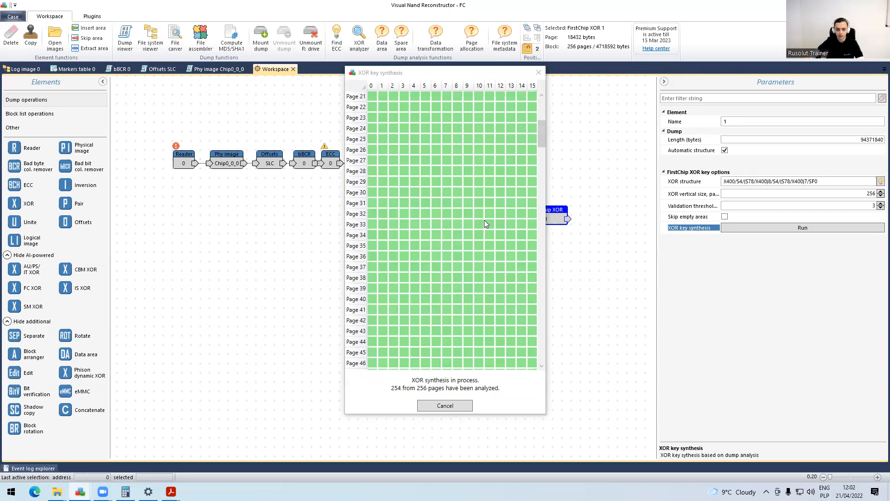
pyautogui.scroll(5, 471, 325)
pyautogui.click(459, 408)
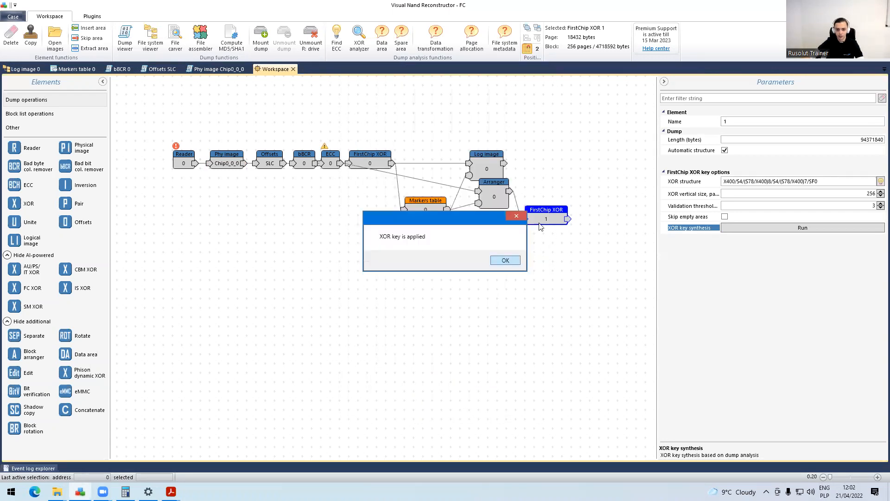
pyautogui.click(505, 260)
# Move the Arranger down level with the second FirstChip XOR, and compare the parameters of both FirstChip XOR elements.
pyautogui.moveTo(491, 201); pyautogui.dragTo(482, 210)
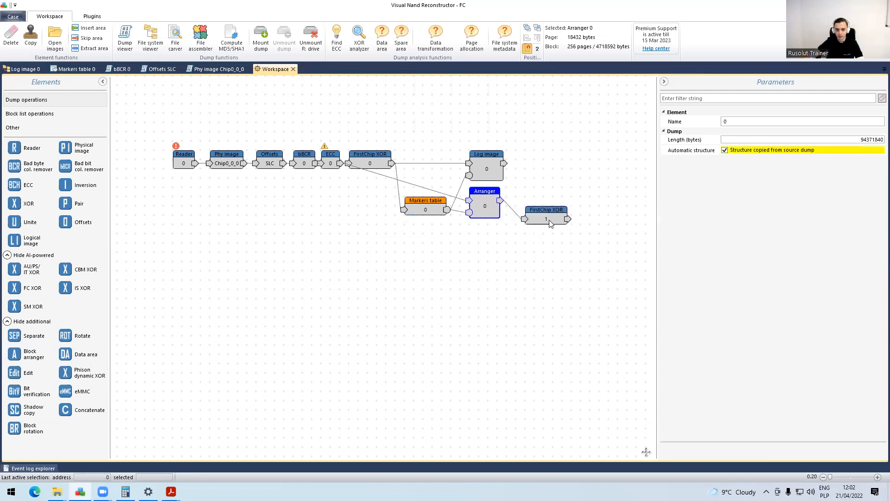
pyautogui.click(550, 223)
pyautogui.click(380, 164)
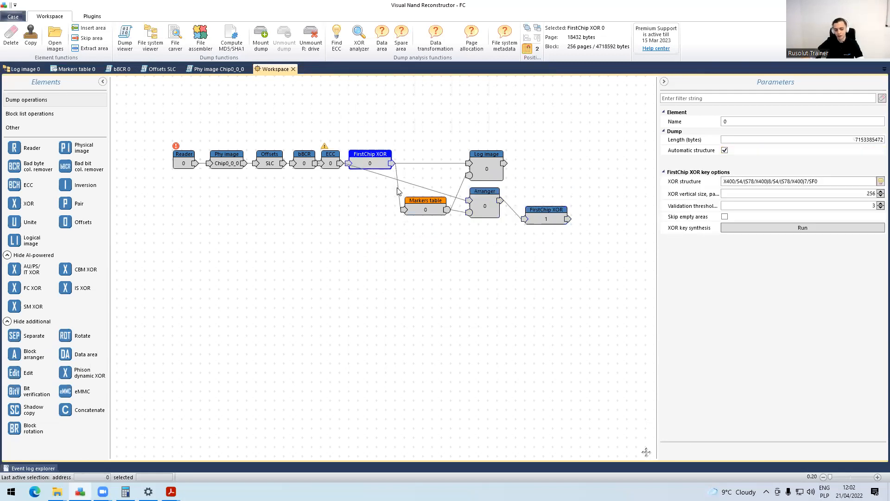
pyautogui.click(483, 204)
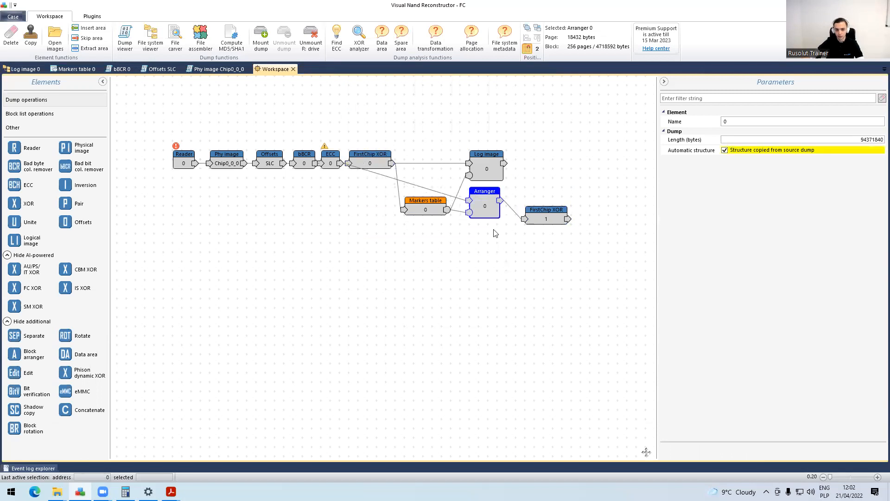
pyautogui.moveTo(495, 214); pyautogui.dragTo(495, 233)
# Delete the Arranger and the second FirstChip XOR element from the workspace.
pyautogui.moveTo(490, 190); pyautogui.dragTo(559, 253)
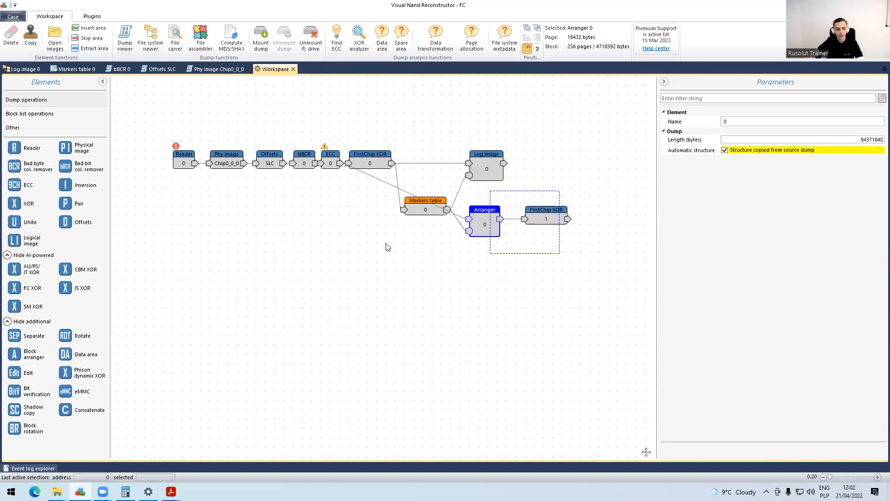
pyautogui.click(5, 44)
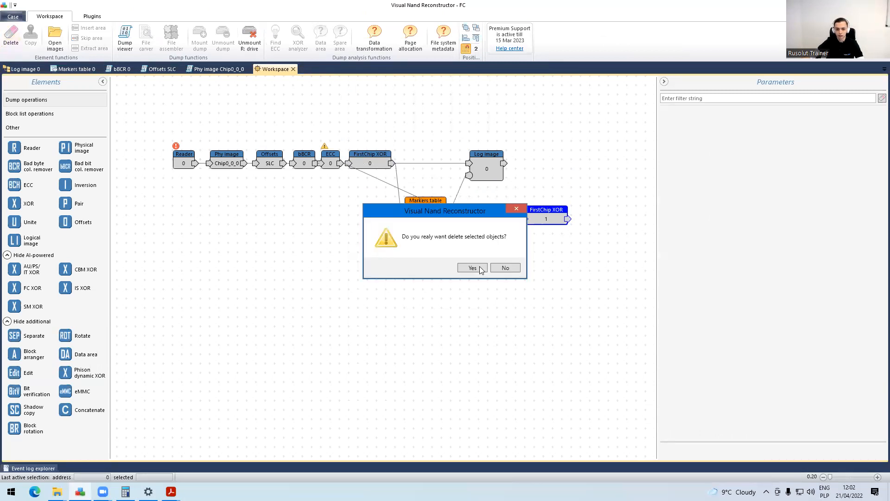
pyautogui.click(475, 266)
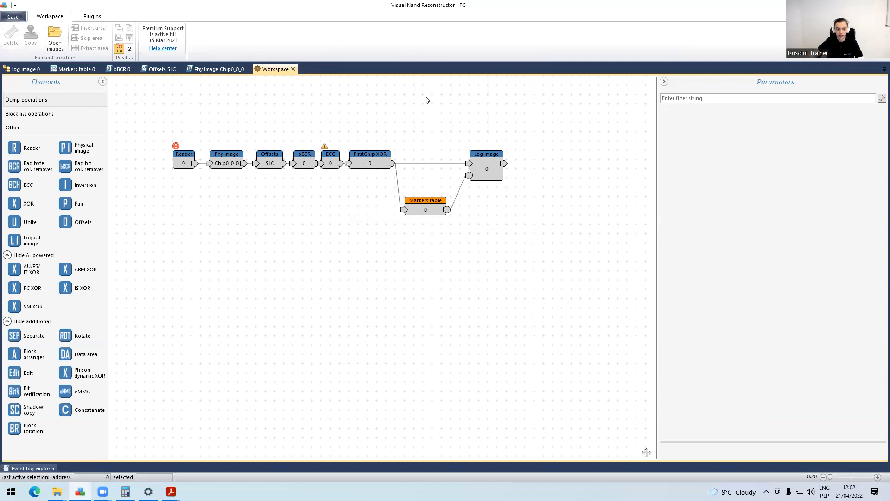
# Return to the Log image's file system view.
pyautogui.click(26, 70)
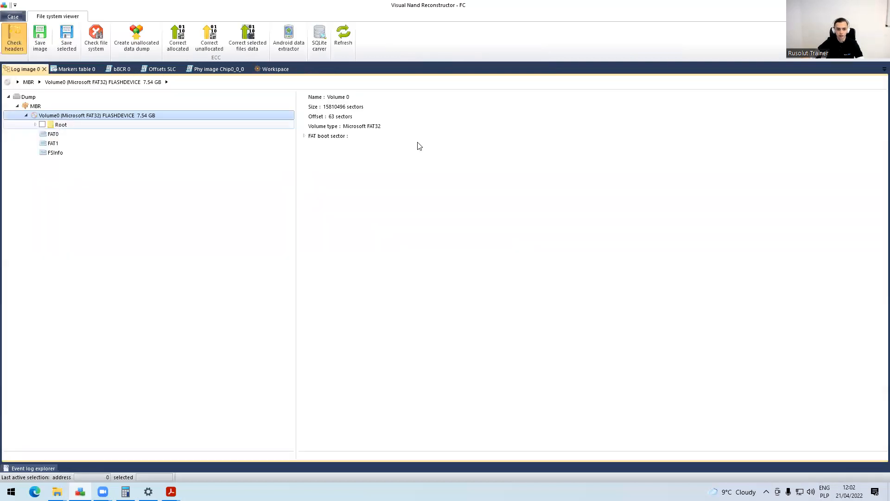